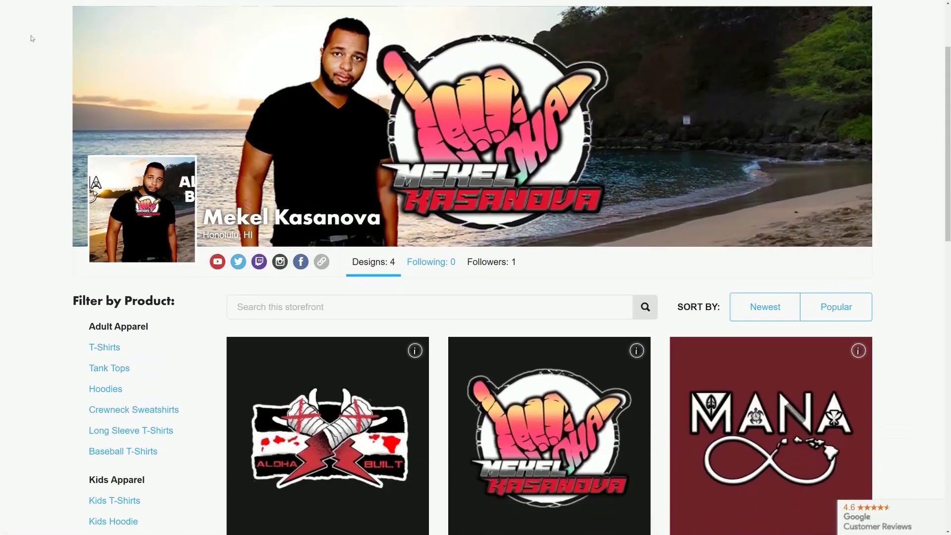
scroll(31, 39, down, 5)
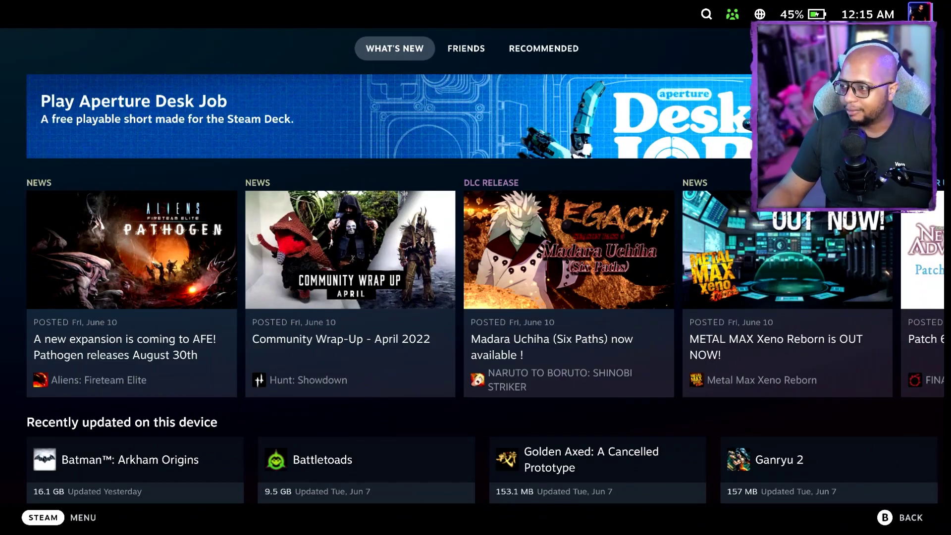
scroll(289, 218, up, 5)
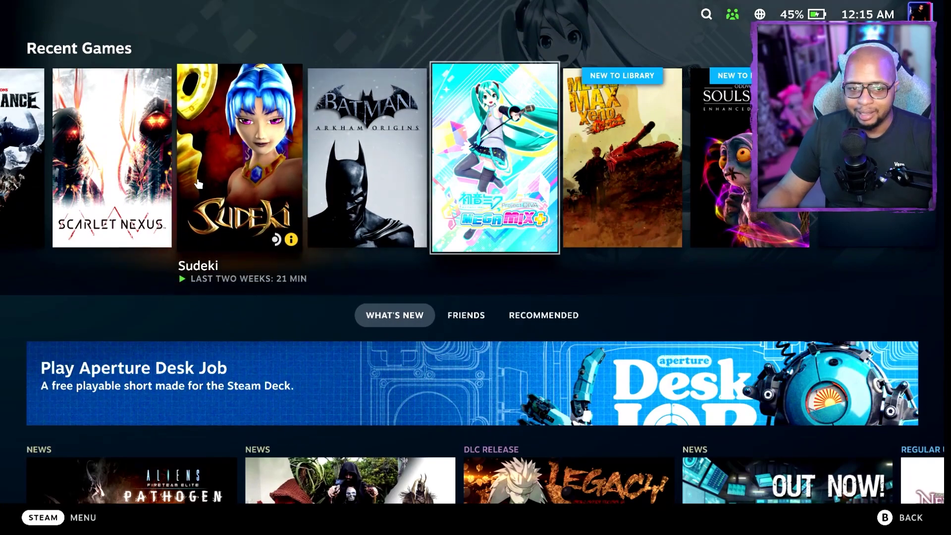
scroll(186, 247, down, 4)
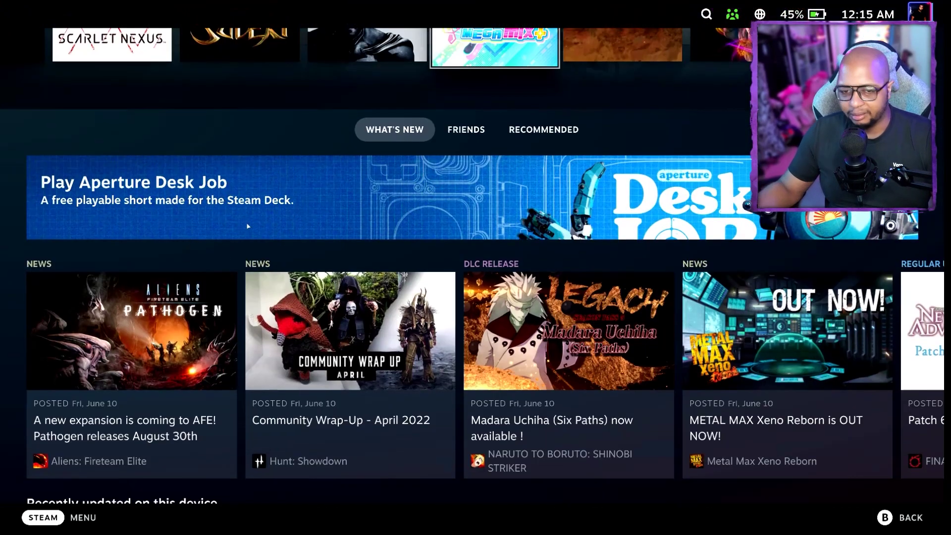
scroll(245, 225, up, 4)
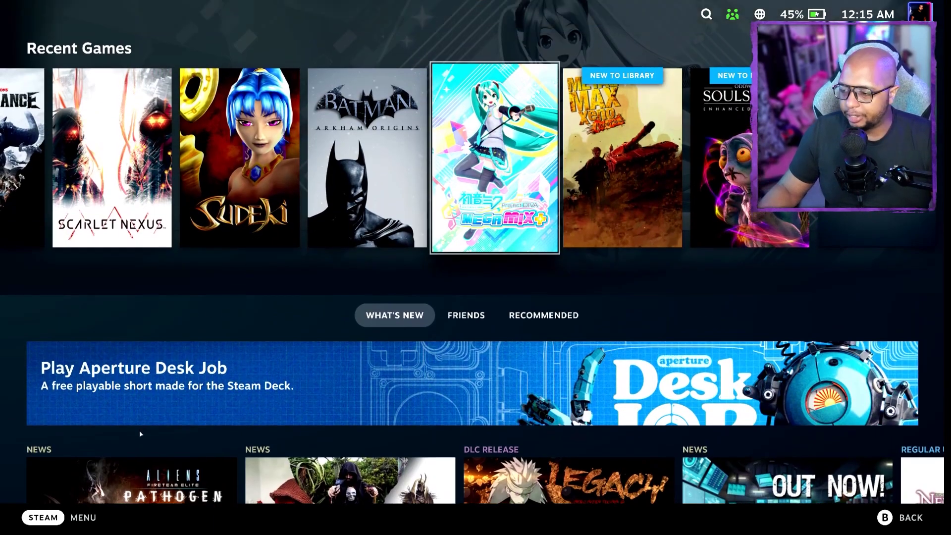
- Switch the Steam Deck from gaming mode to desktop mode
click(50, 523)
click(55, 389)
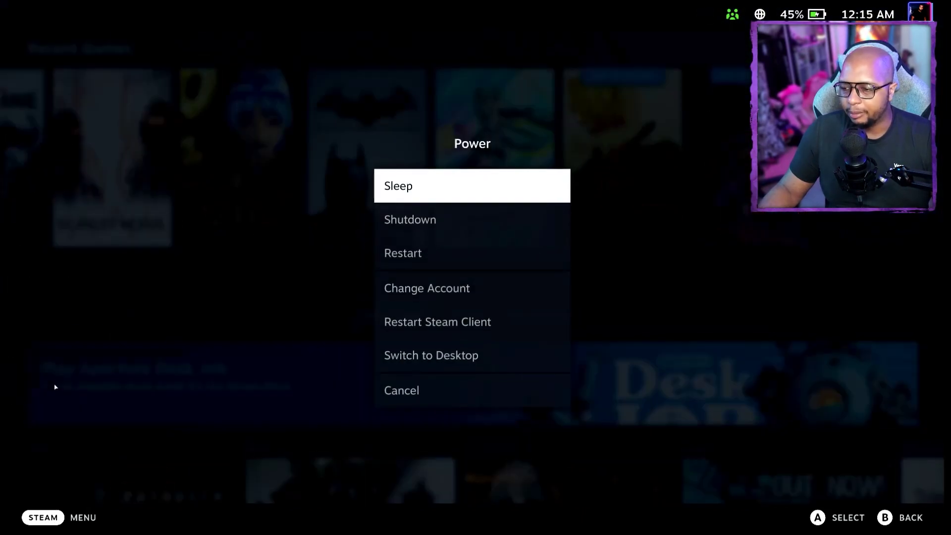
click(407, 357)
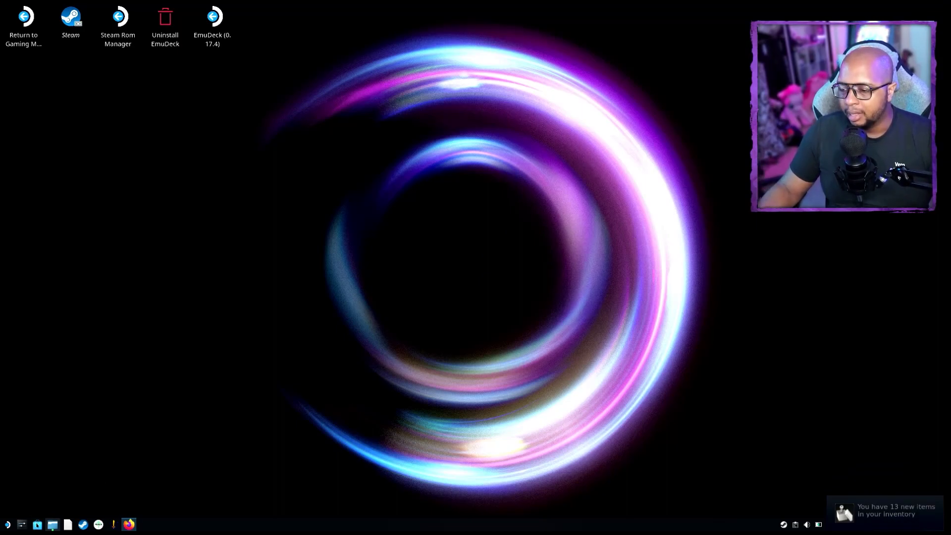
- Find Microsoft Edge among the Internet web browsers in the Discover software center, and close Discover
click(39, 526)
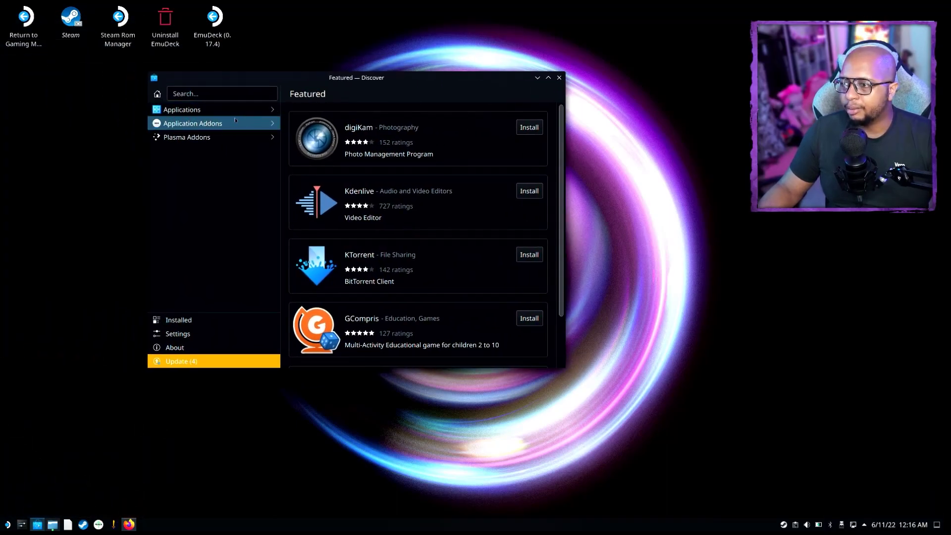
click(233, 110)
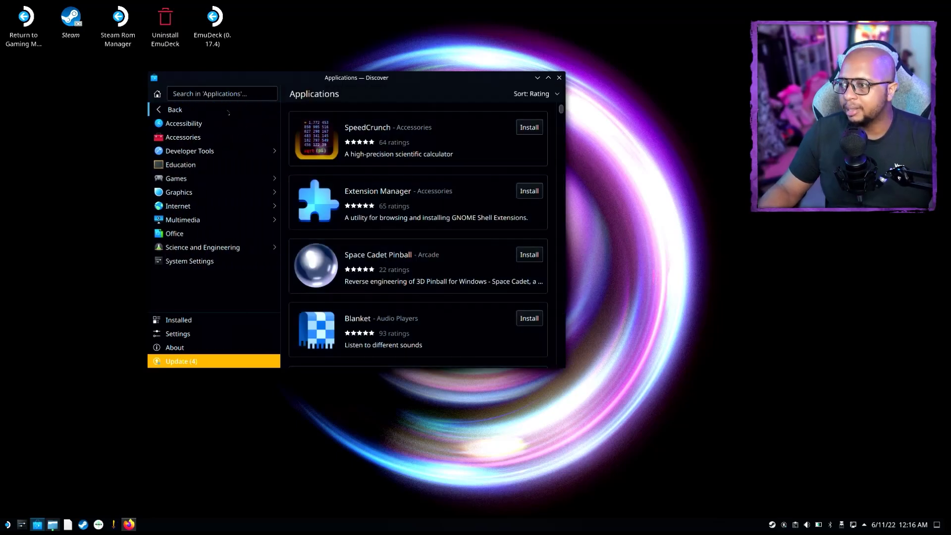
click(197, 206)
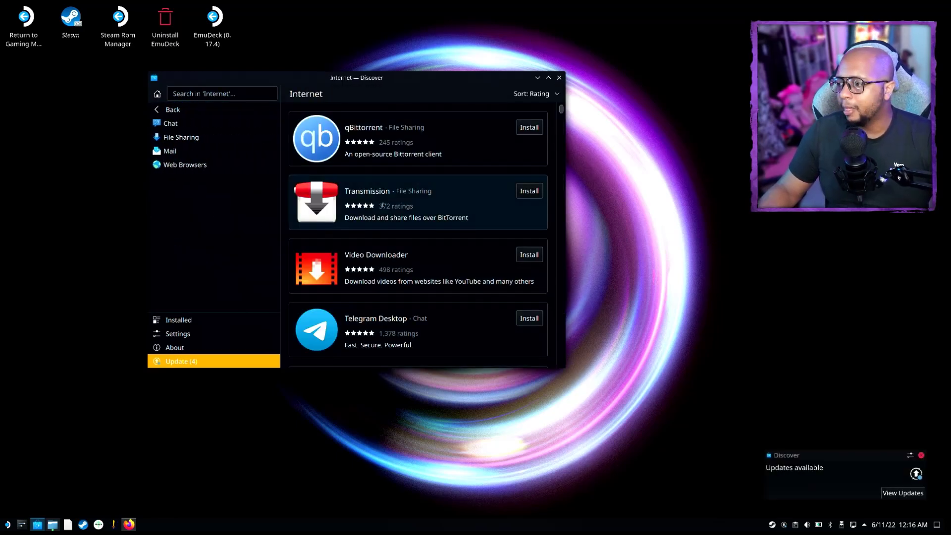
click(221, 169)
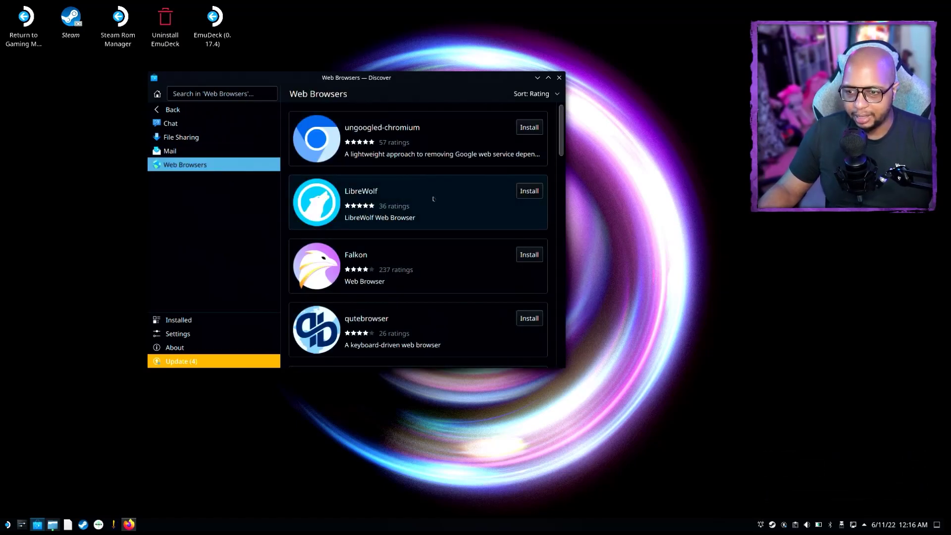
scroll(436, 192, down, 5)
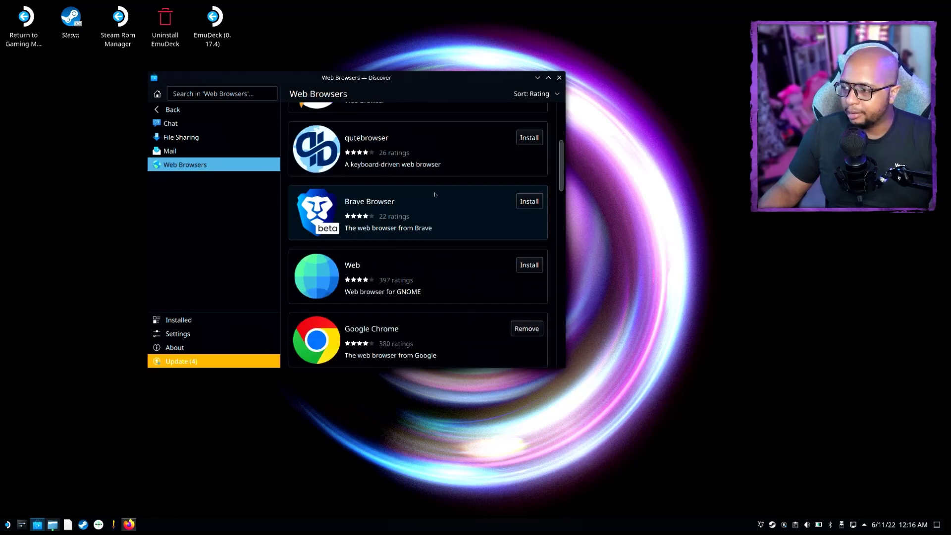
scroll(435, 200, down, 5)
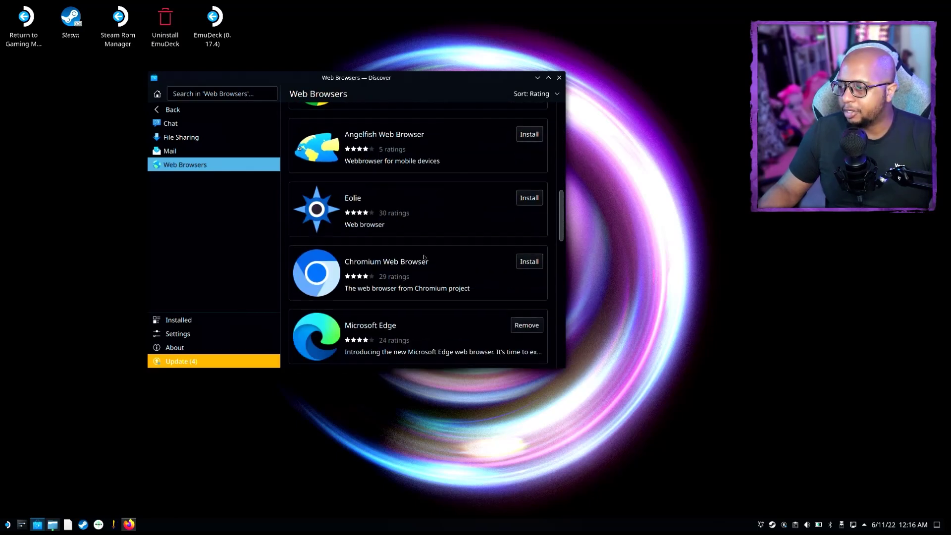
scroll(396, 262, down, 1)
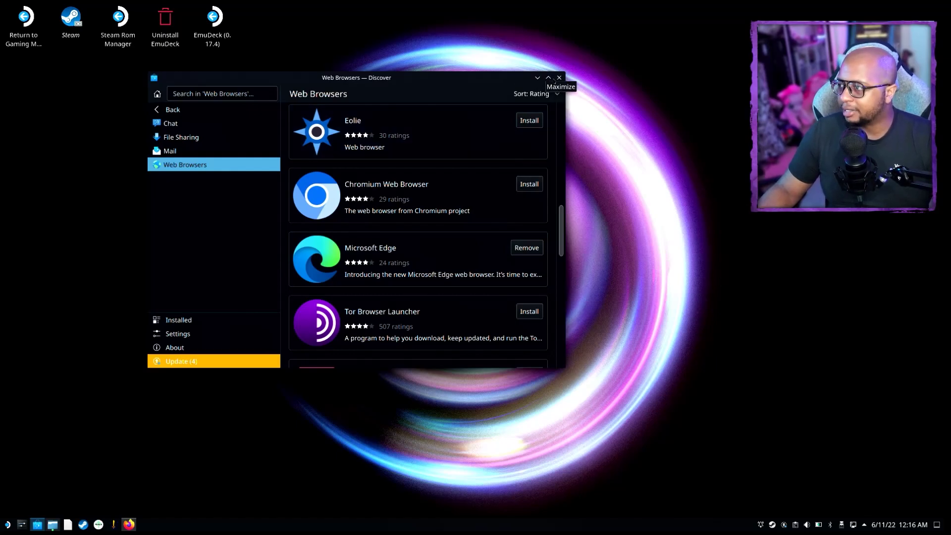
click(559, 78)
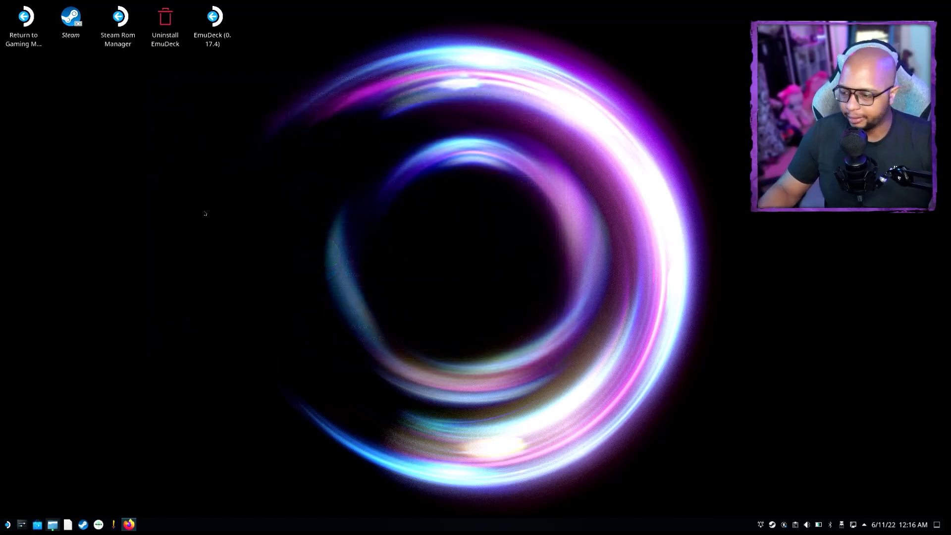
- Add the installed Microsoft Edge (beta) application to Steam from the application launcher
click(8, 524)
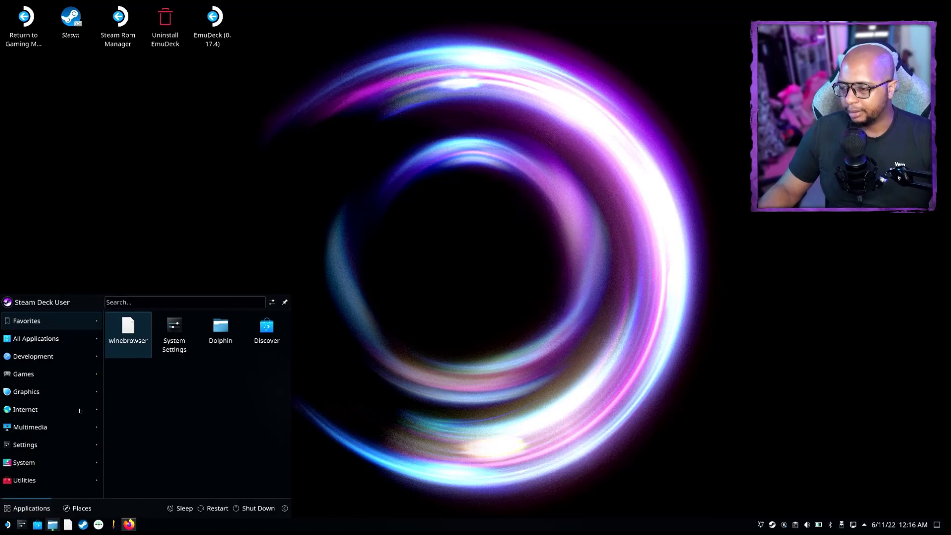
mouse_move(93, 413)
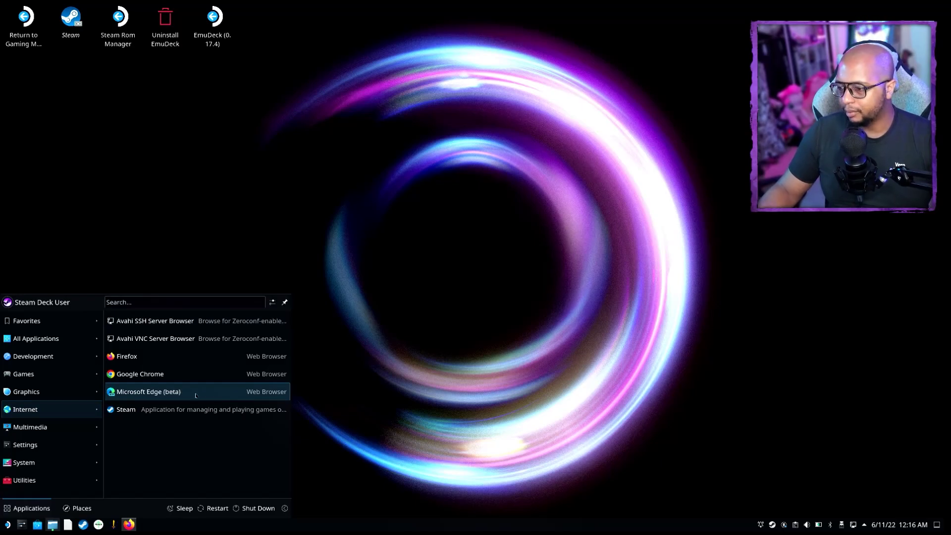
right_click(124, 398)
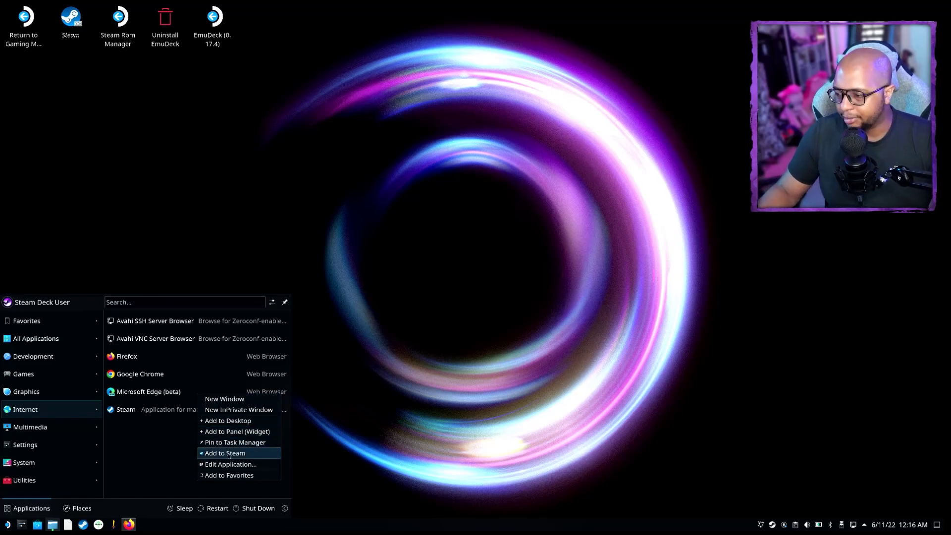
click(233, 454)
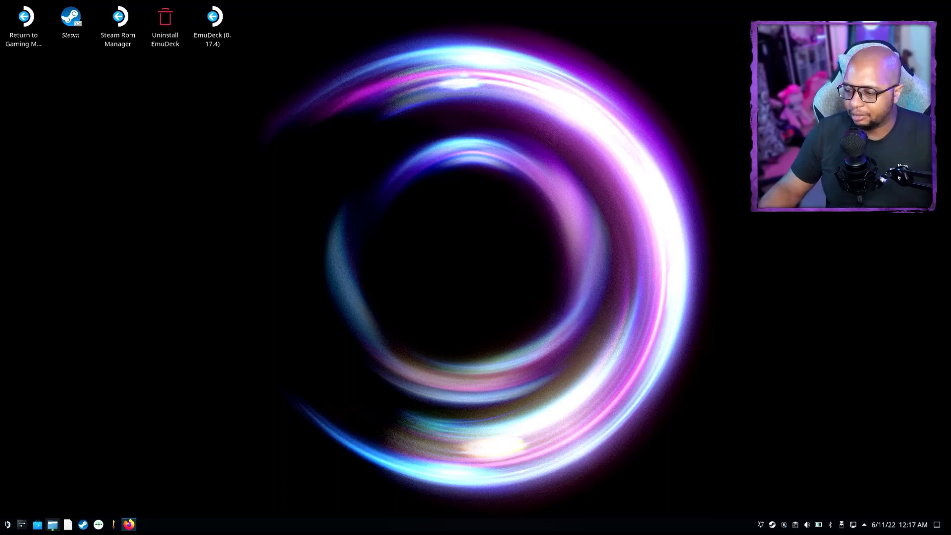
- Launch Google Chrome from the installed Internet applications
click(7, 525)
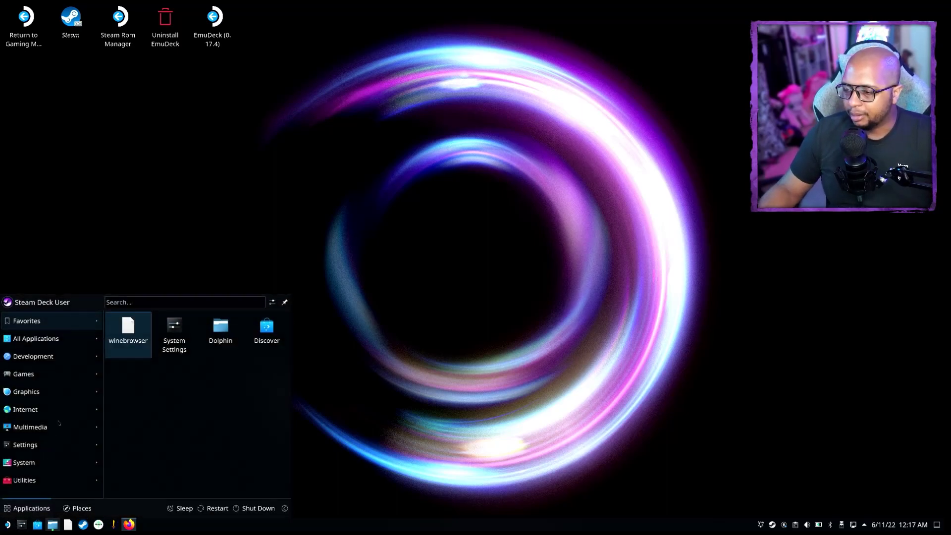
mouse_move(66, 413)
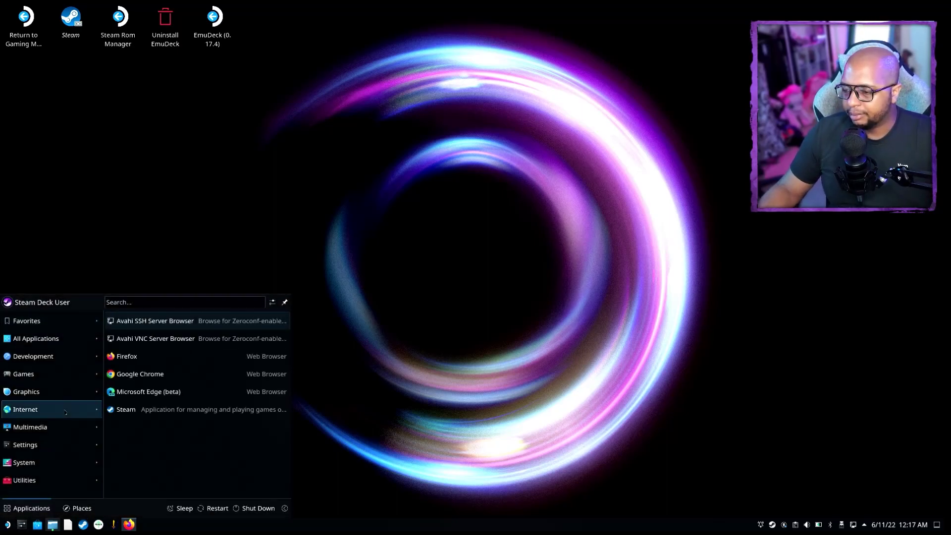
click(183, 375)
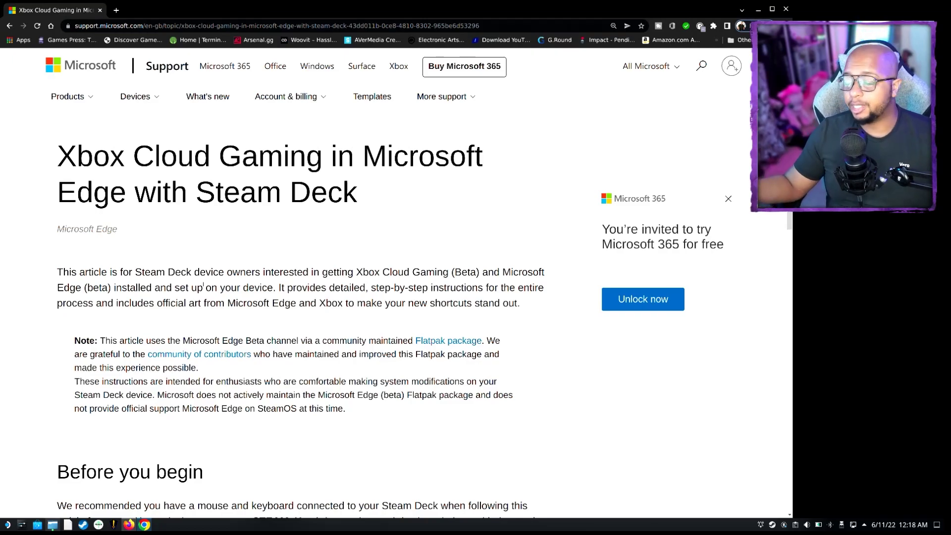
- Review Microsoft's guide for setting up Microsoft Edge (beta) from scratch up to adding it to Steam, and minimize the browser
scroll(296, 382, down, 2)
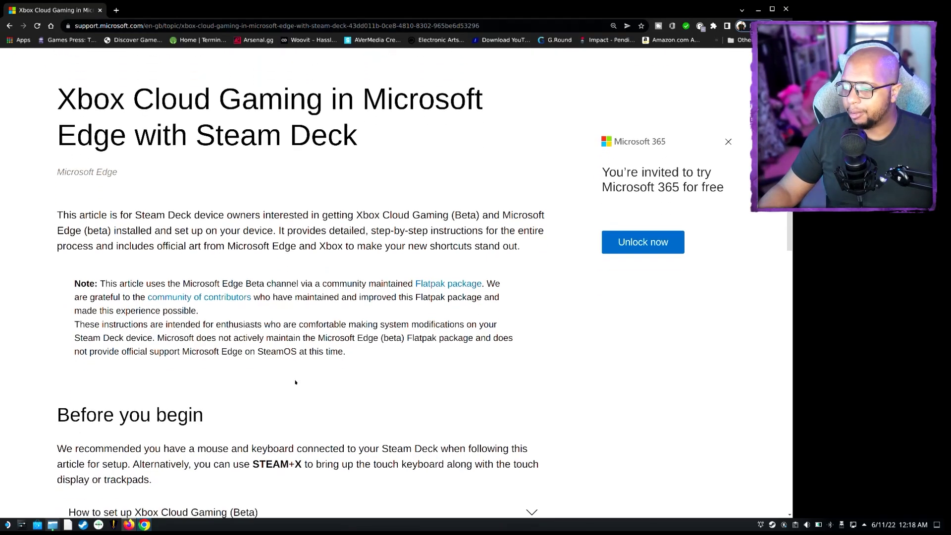
scroll(296, 382, down, 4)
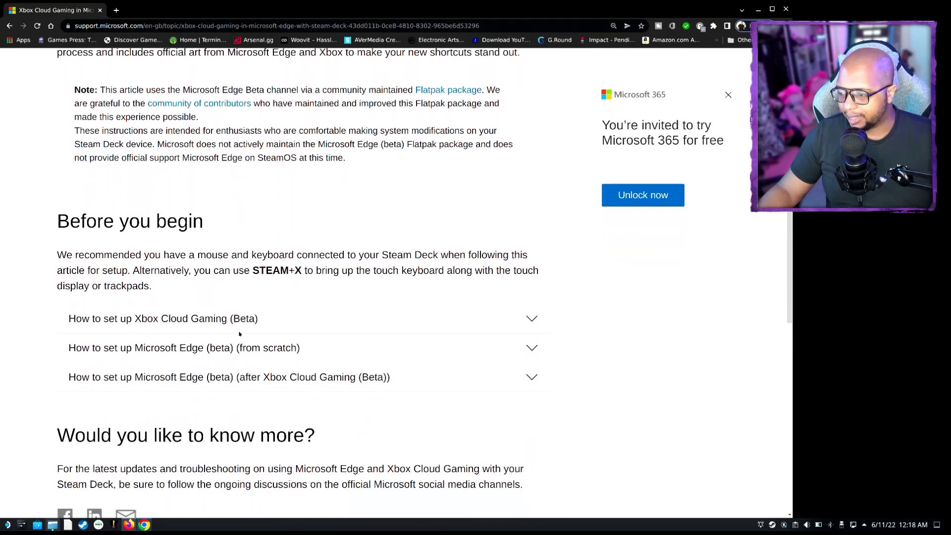
scroll(241, 364, down, 1)
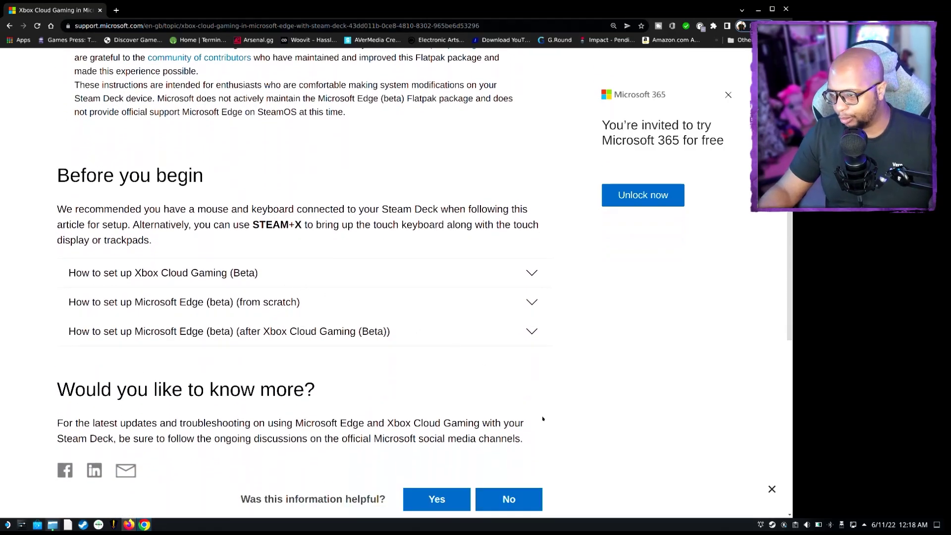
scroll(319, 335, down, 2)
scroll(259, 366, up, 1)
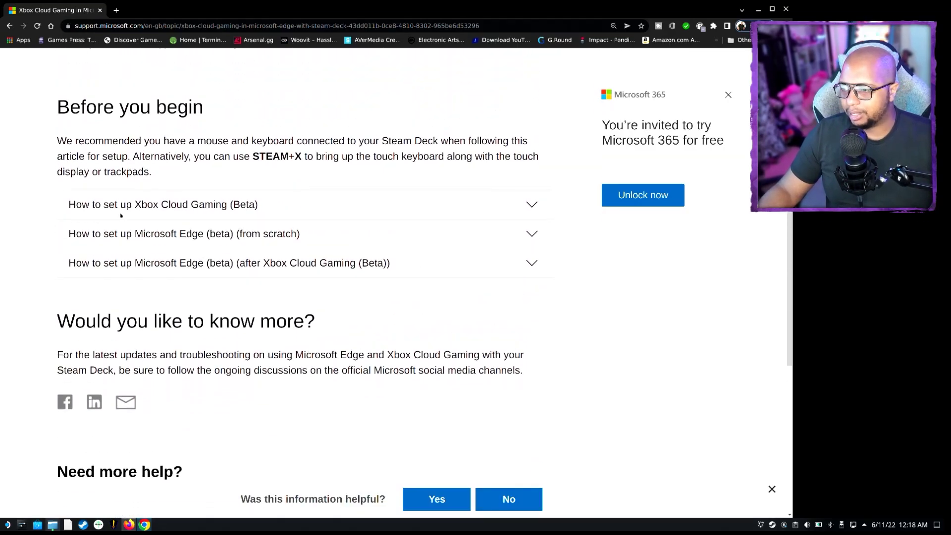
scroll(36, 259, up, 1)
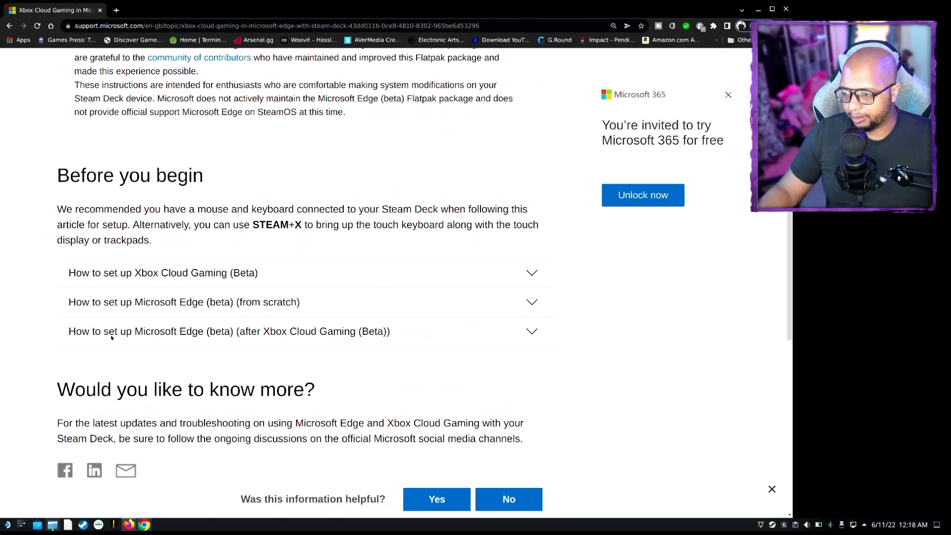
click(324, 307)
scroll(223, 312, down, 2)
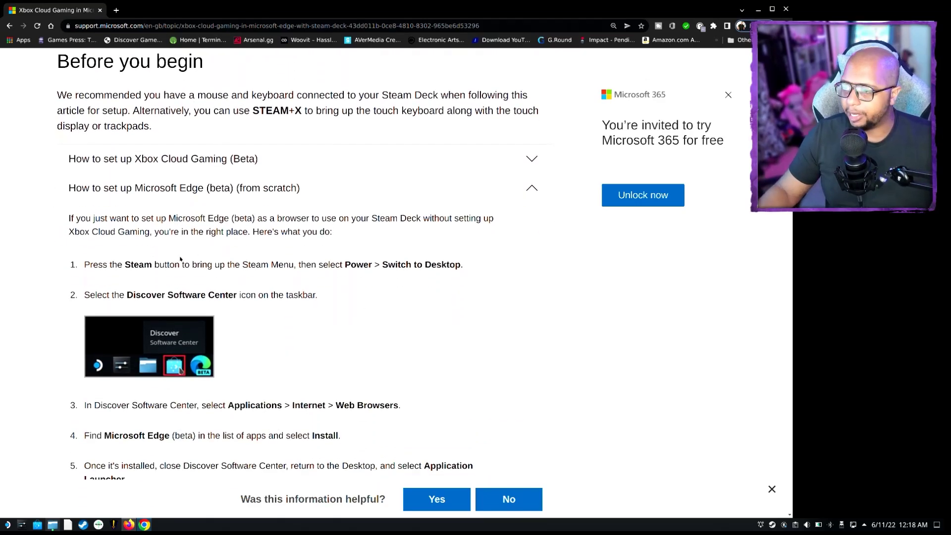
scroll(174, 263, down, 2)
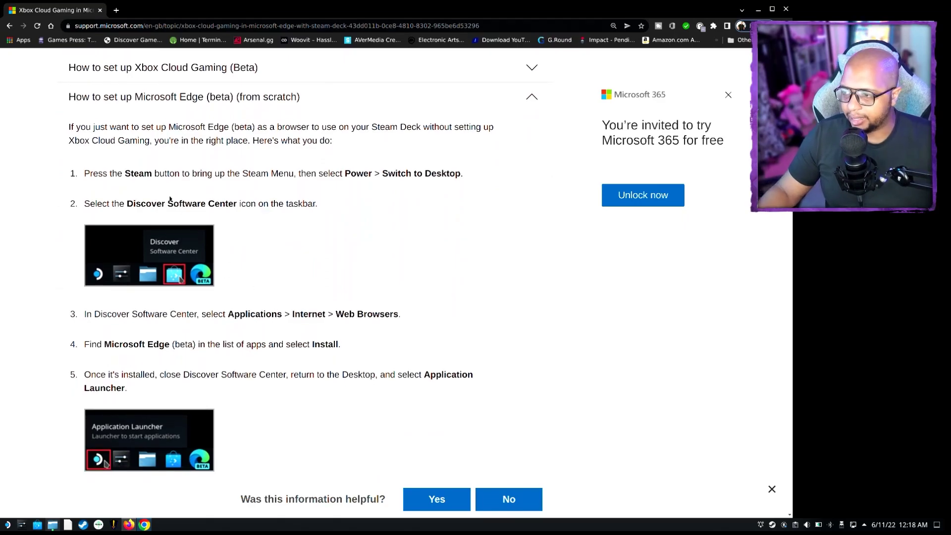
scroll(384, 292, down, 5)
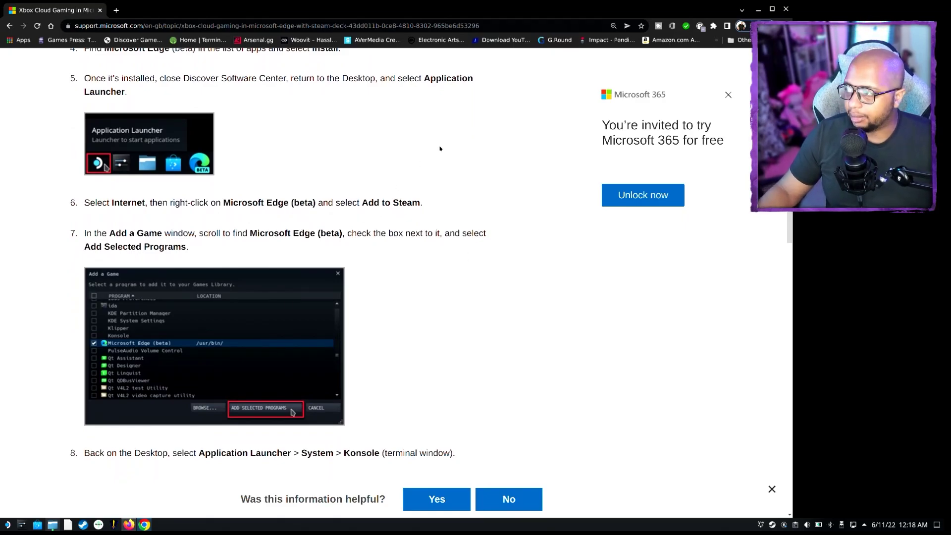
click(758, 10)
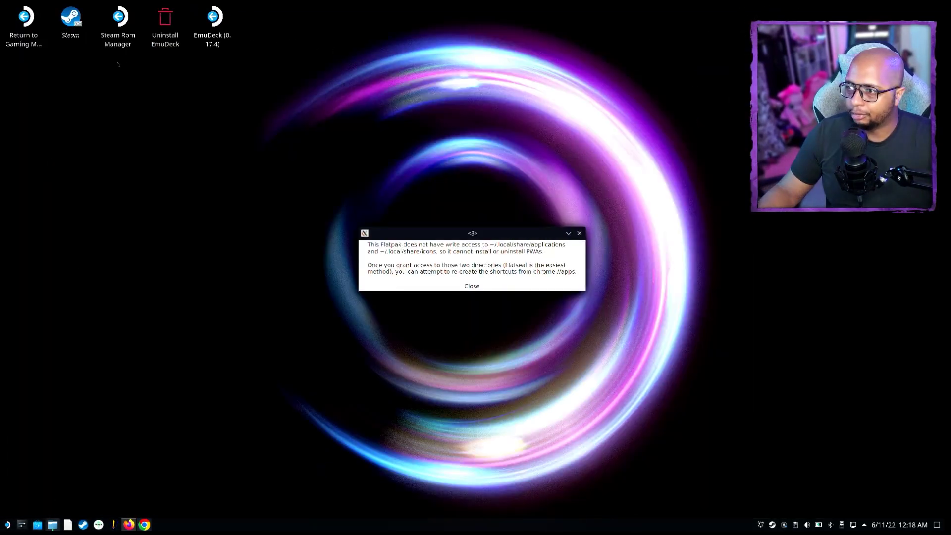
- Open Steam's program list for adding a non-Steam game and look through it for Microsoft Edge (beta)
click(70, 19)
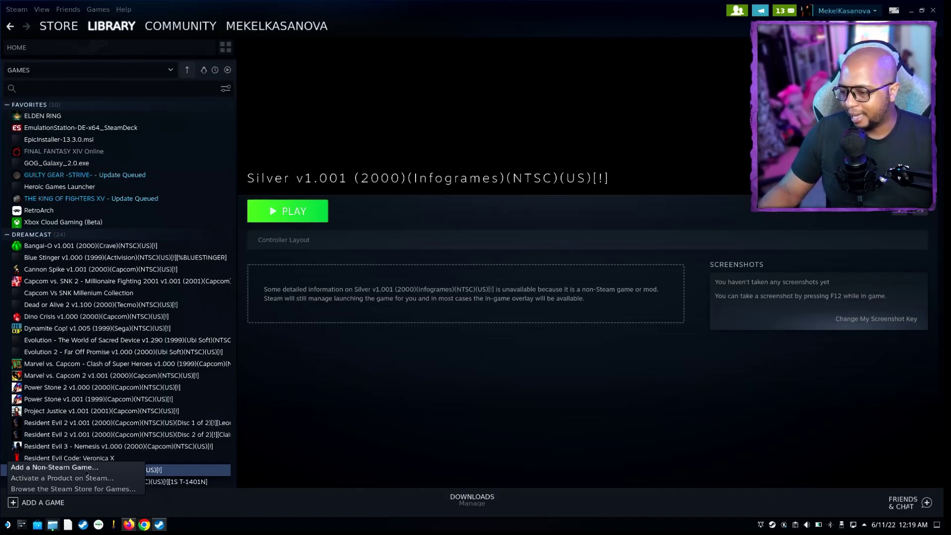
click(87, 472)
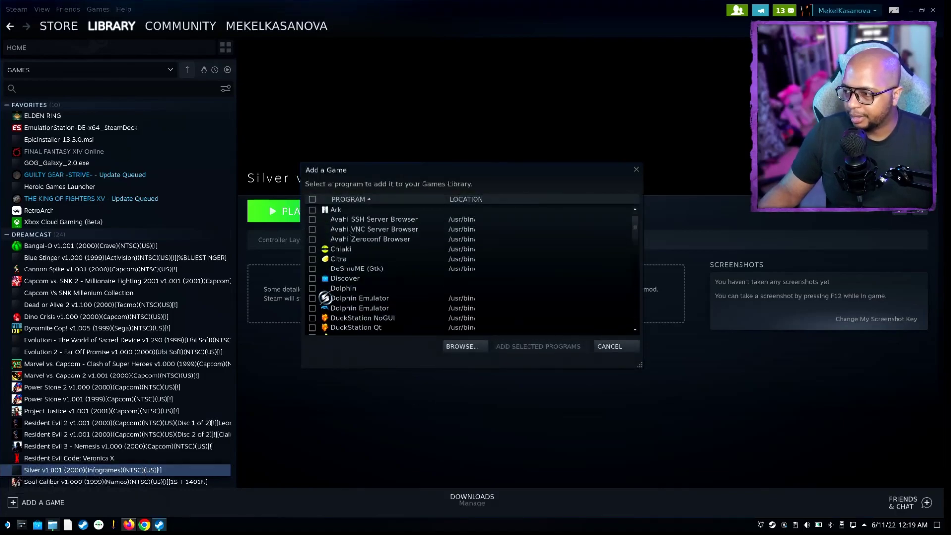
scroll(351, 233, down, 3)
scroll(346, 256, down, 2)
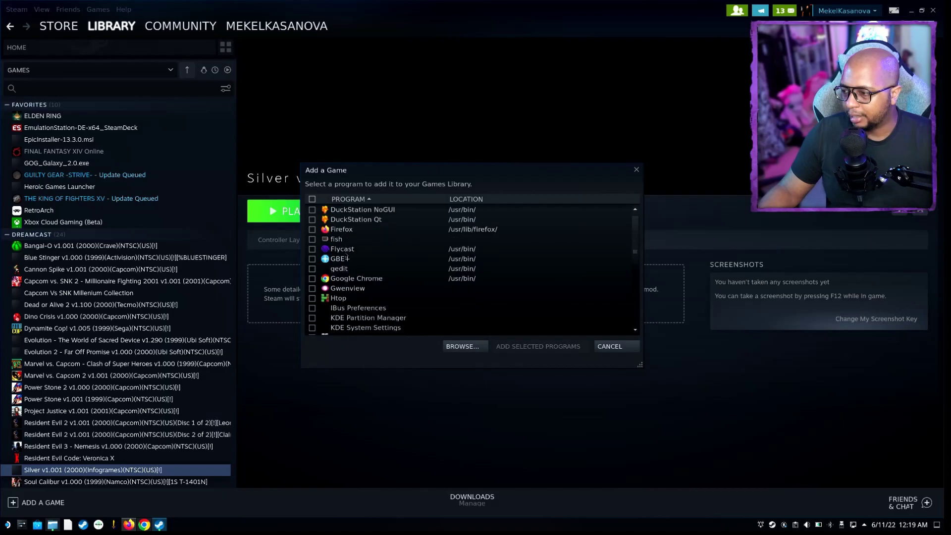
scroll(346, 241, down, 3)
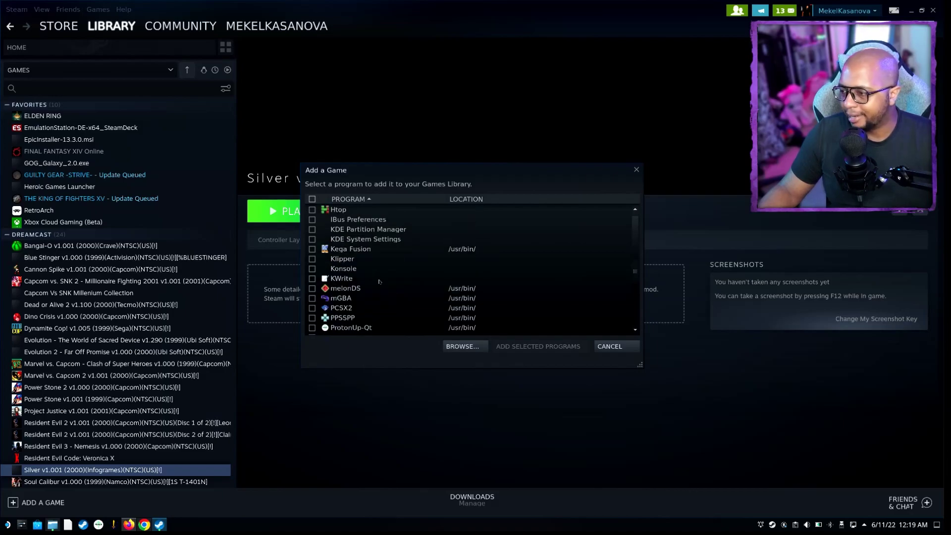
scroll(379, 282, down, 5)
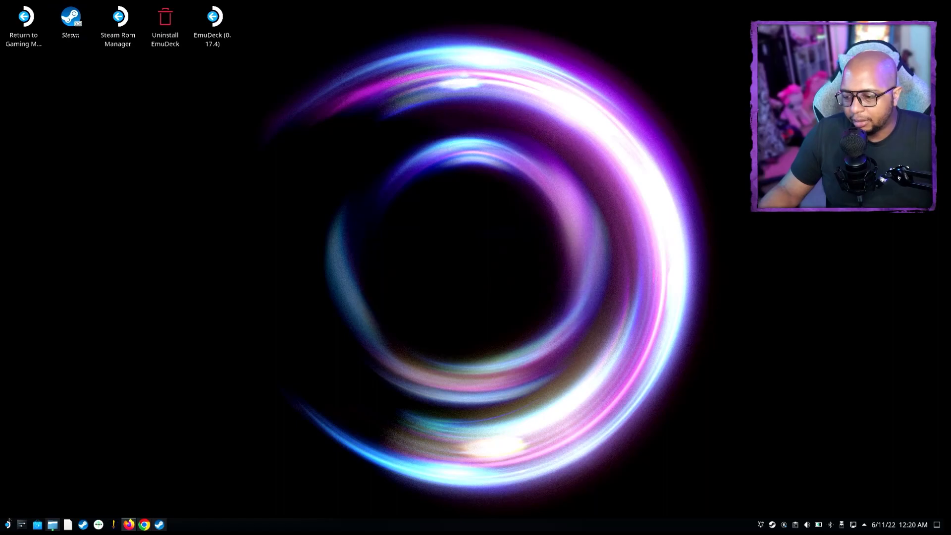
- Search the application launcher for "konsole" and launch the Konsole terminal
click(8, 525)
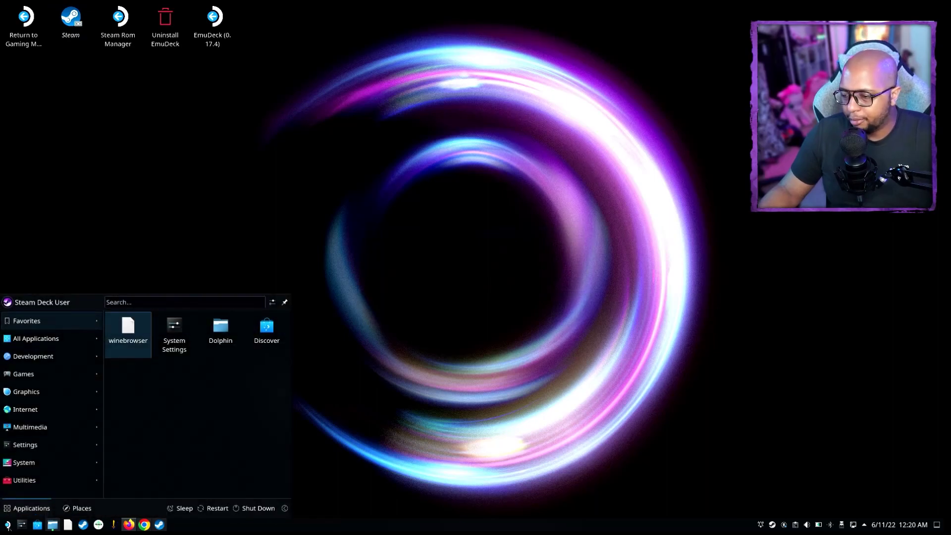
click(155, 300)
text(k)
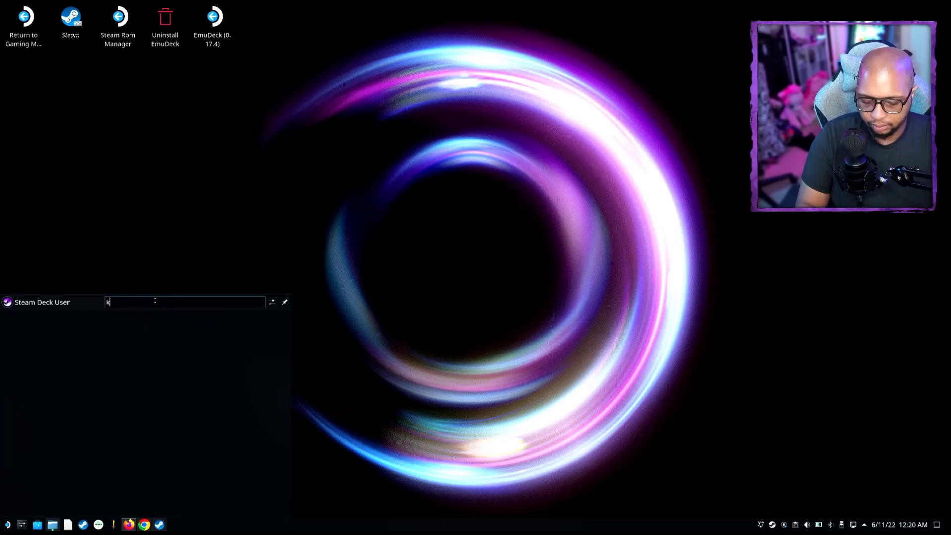
text(onsole)
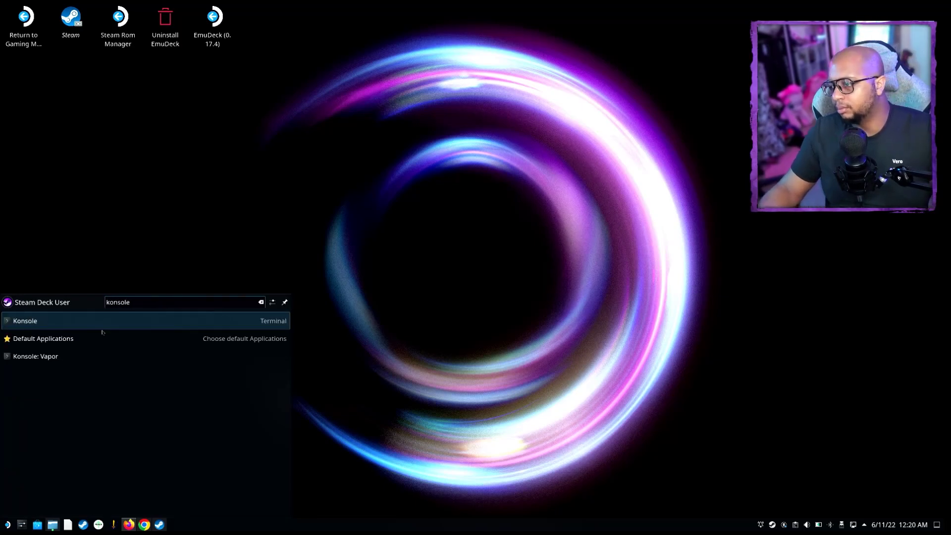
click(105, 326)
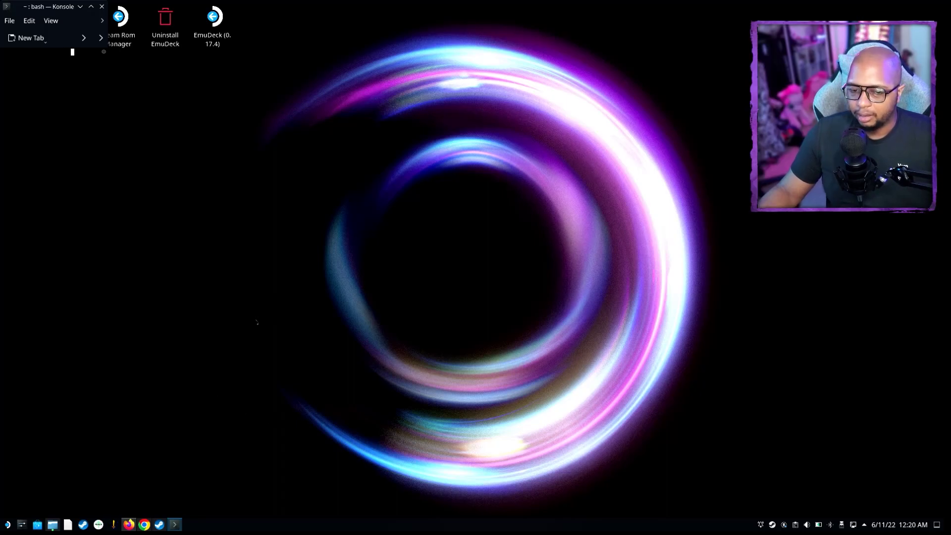
- Enlarge the tiny Konsole window and move it to the middle of the desktop
click(175, 524)
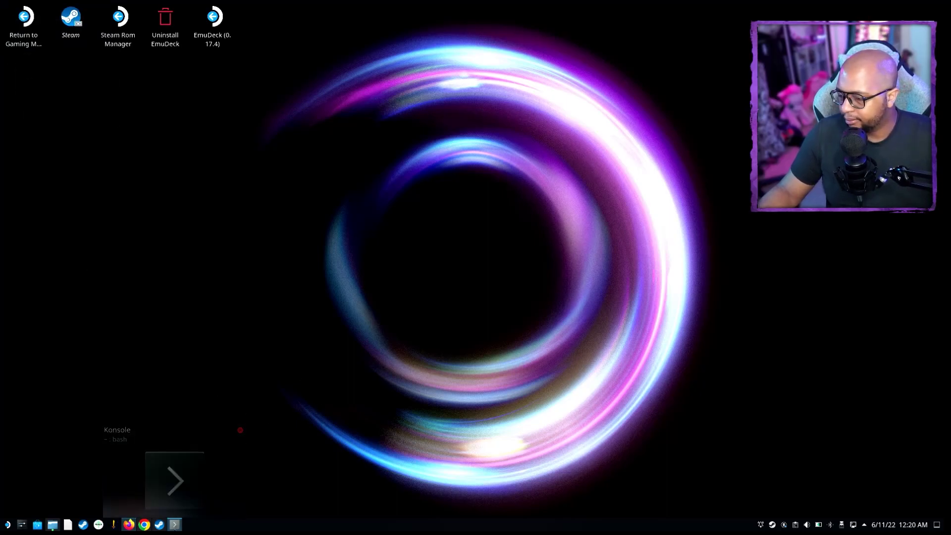
click(174, 524)
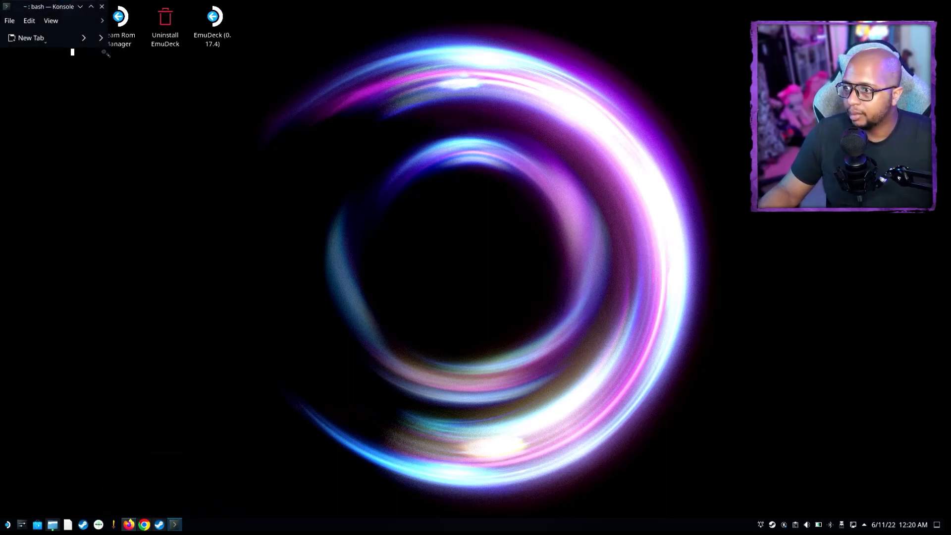
drag(105, 53, 418, 309)
drag(268, 13, 498, 135)
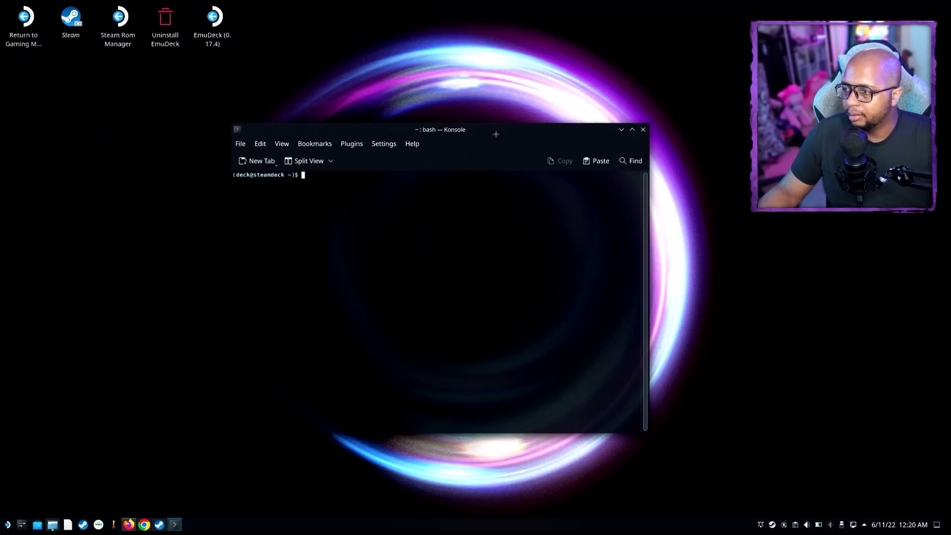
- Switch to Chrome, copy the command "flatpak --user override --filesystem=/run/udev:ro com.microsoft.Edge" from step 9 of Microsoft's guide, and minimize the browser
mouse_move(145, 525)
click(144, 525)
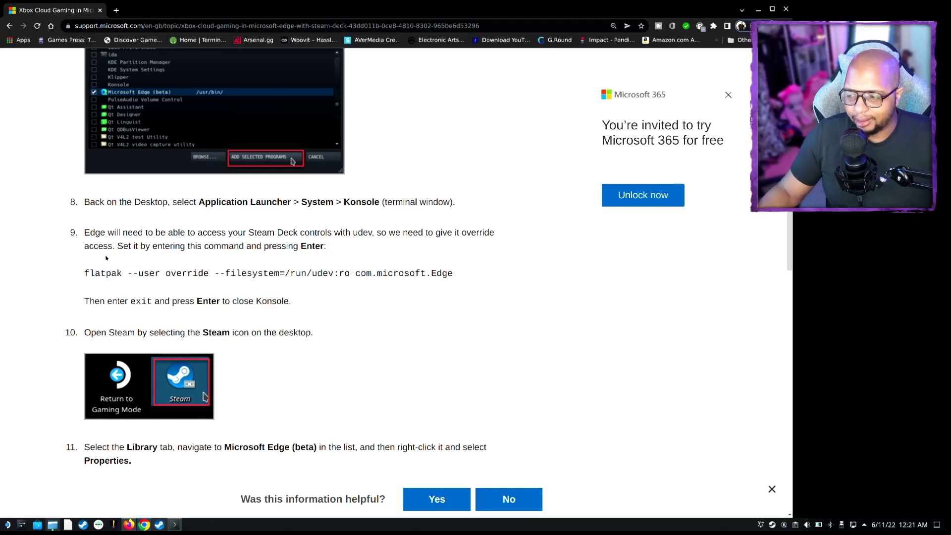
drag(86, 272, 454, 277)
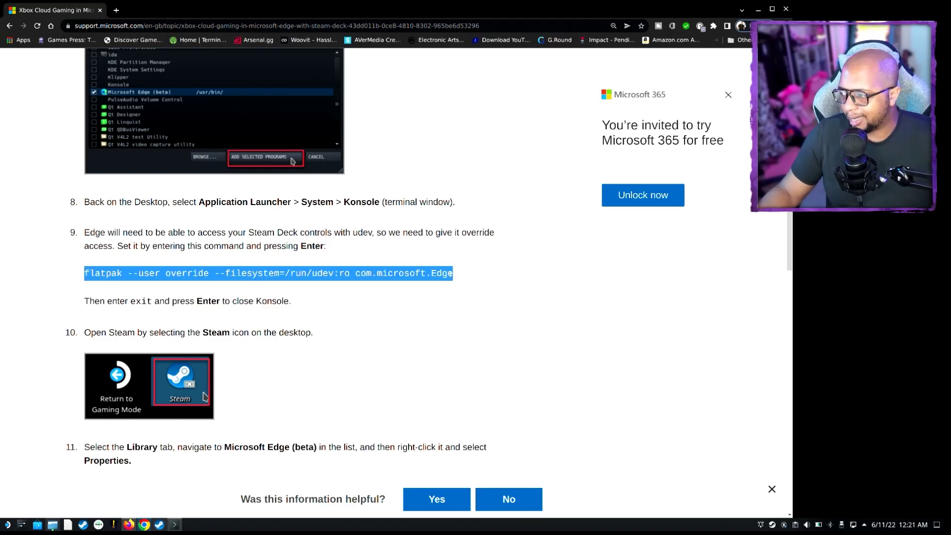
right_click(455, 279)
click(457, 281)
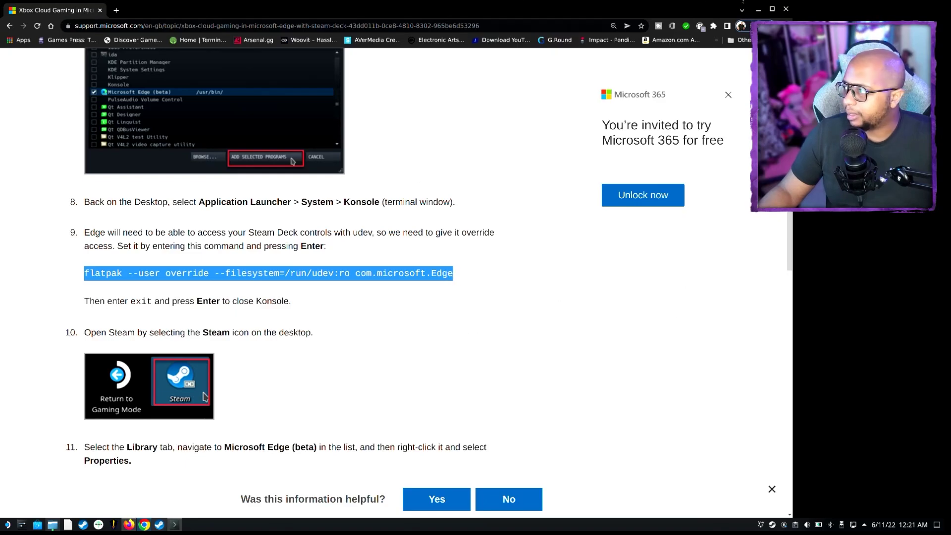
click(742, 10)
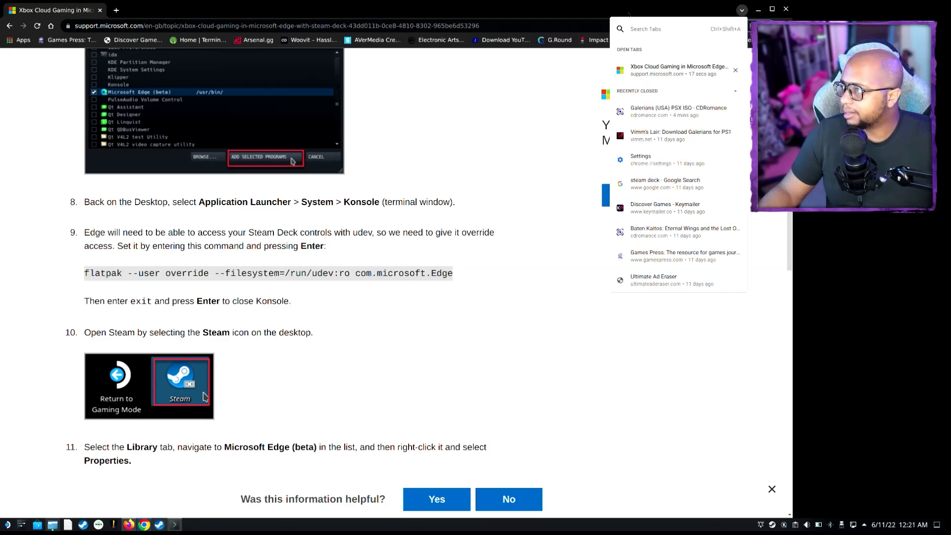
click(761, 9)
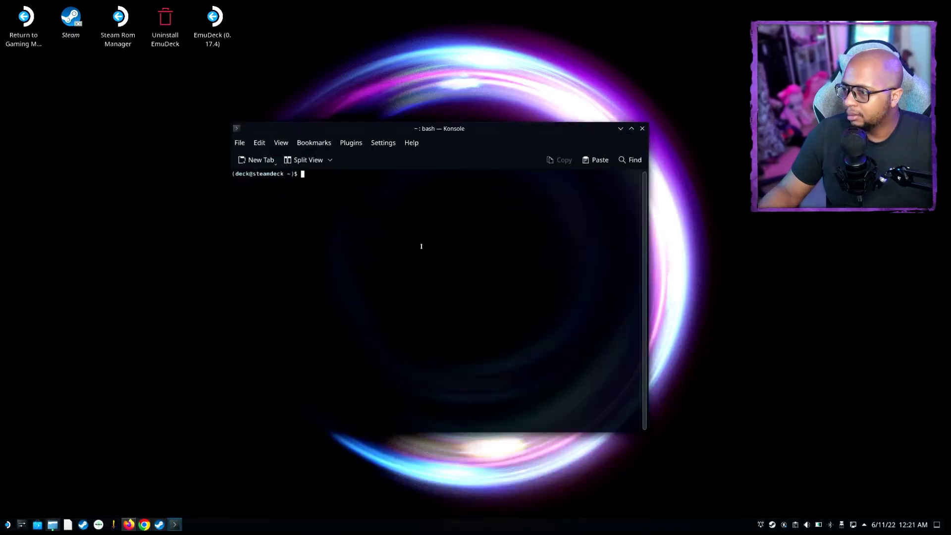
- Paste and run "flatpak --user override --filesystem=/run/udev:ro com.microsoft.Edge" in Konsole, and close the terminal
right_click(309, 175)
click(342, 183)
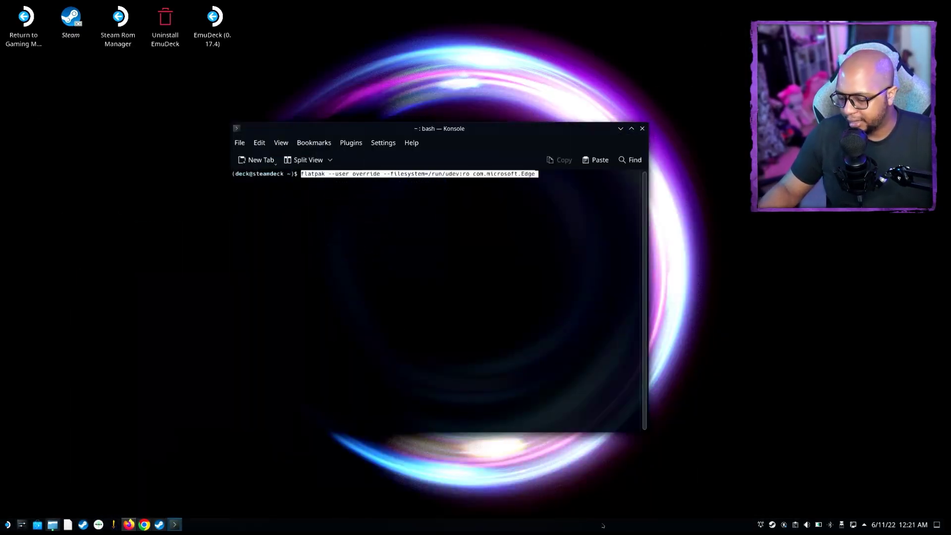
key(Return)
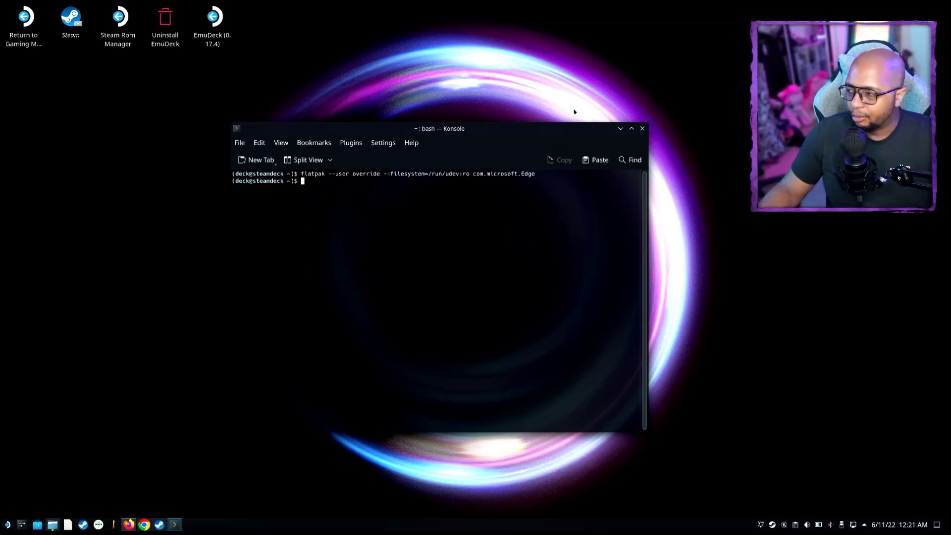
click(642, 128)
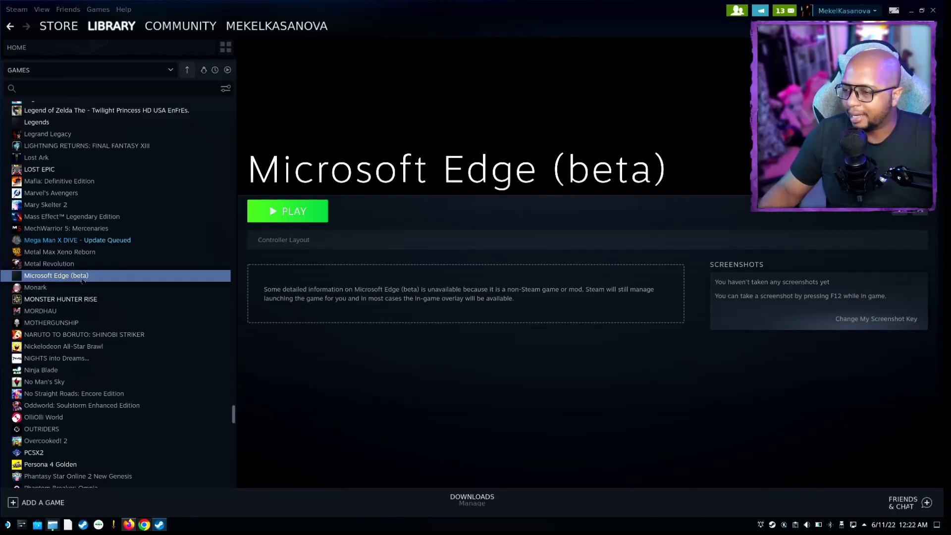
- Check guide steps 11 and 12 in Chrome, return to Steam, and open the properties of Microsoft Edge (beta) in the library
click(144, 525)
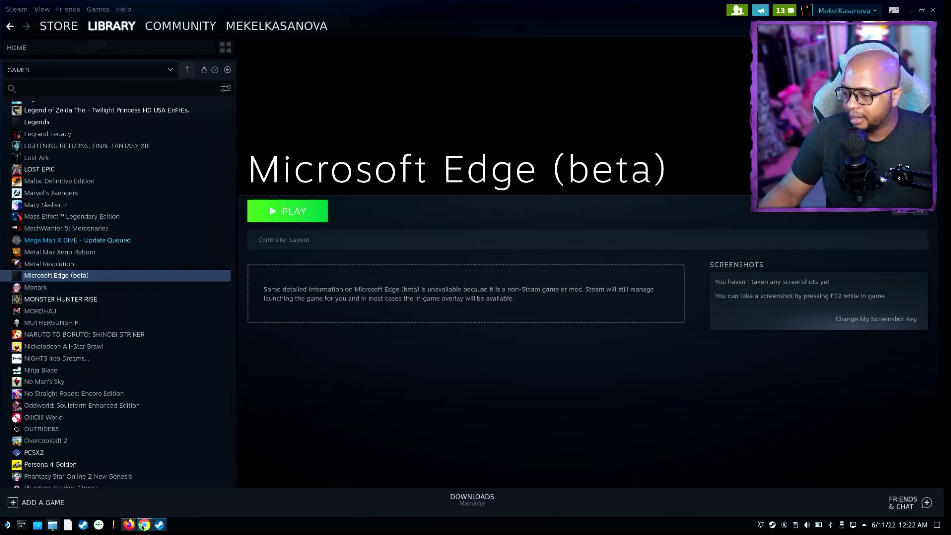
click(169, 473)
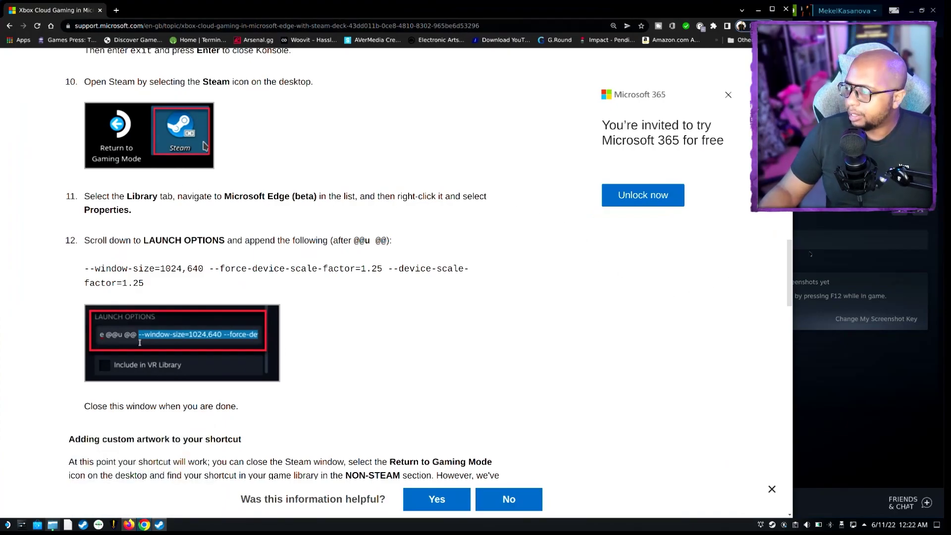
click(833, 229)
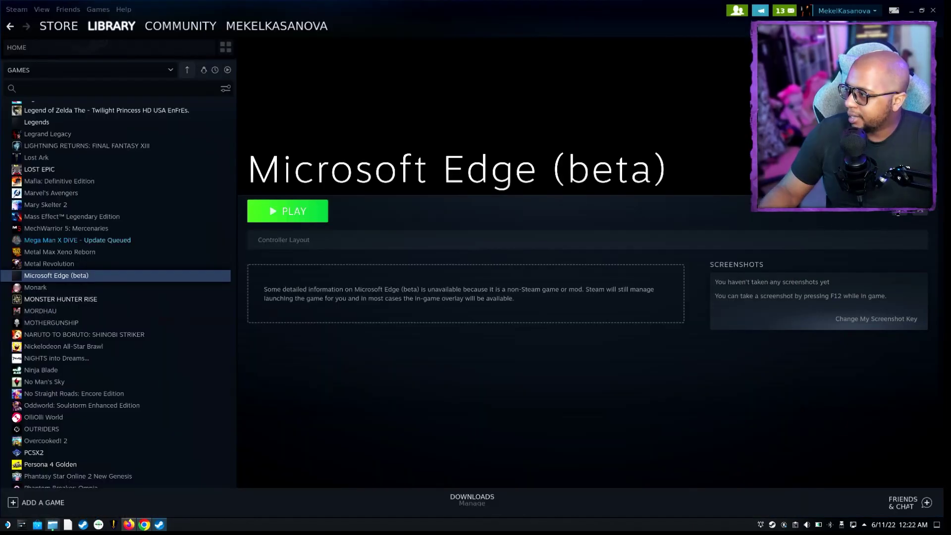
right_click(73, 276)
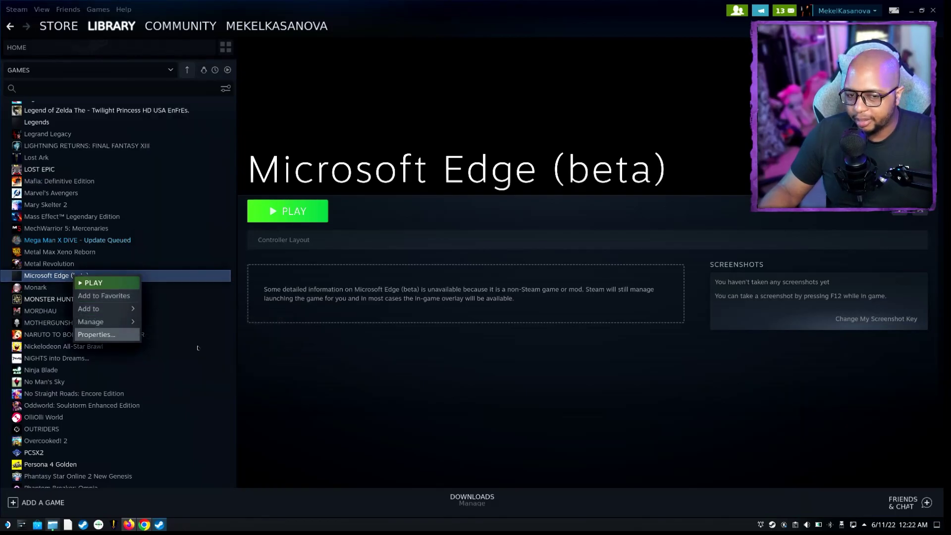
click(899, 213)
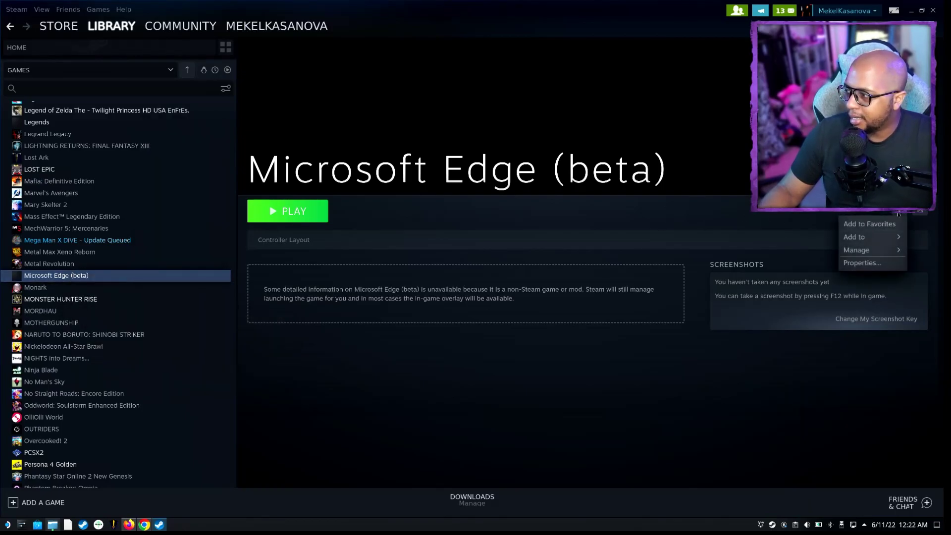
click(862, 264)
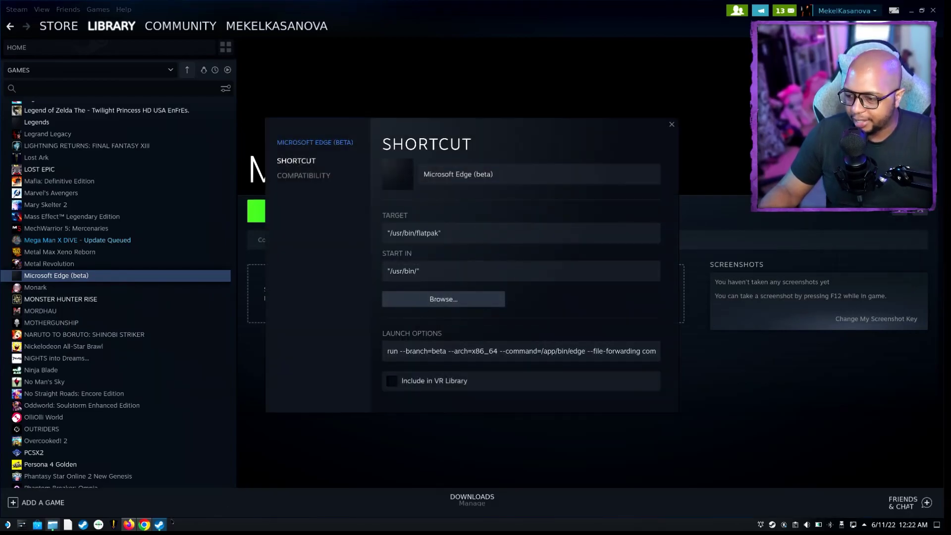
- Copy "--window-size=1024,640 --force-device-scale-factor=1.25 --device-scale-factor=1.25" from step 12 of the guide in Chrome, and return to Steam
click(144, 525)
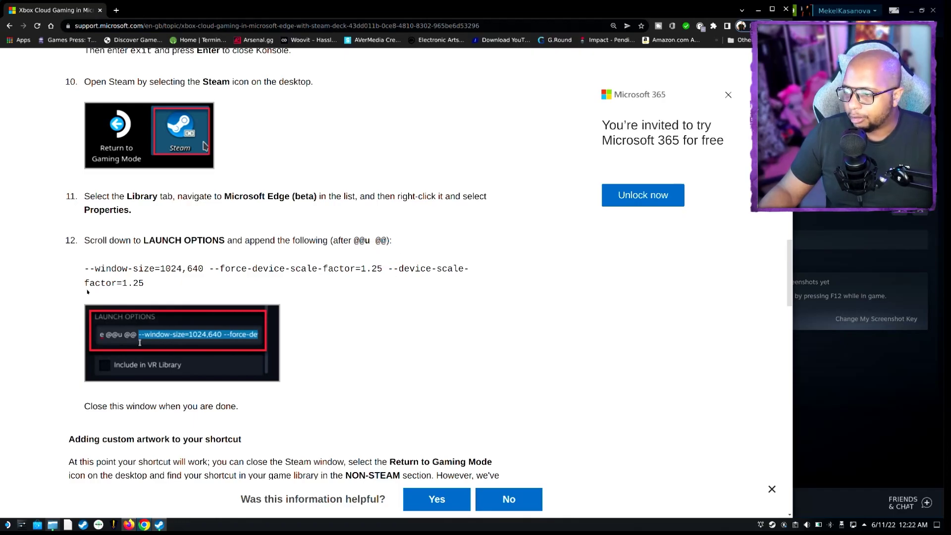
drag(86, 270, 143, 281)
right_click(133, 281)
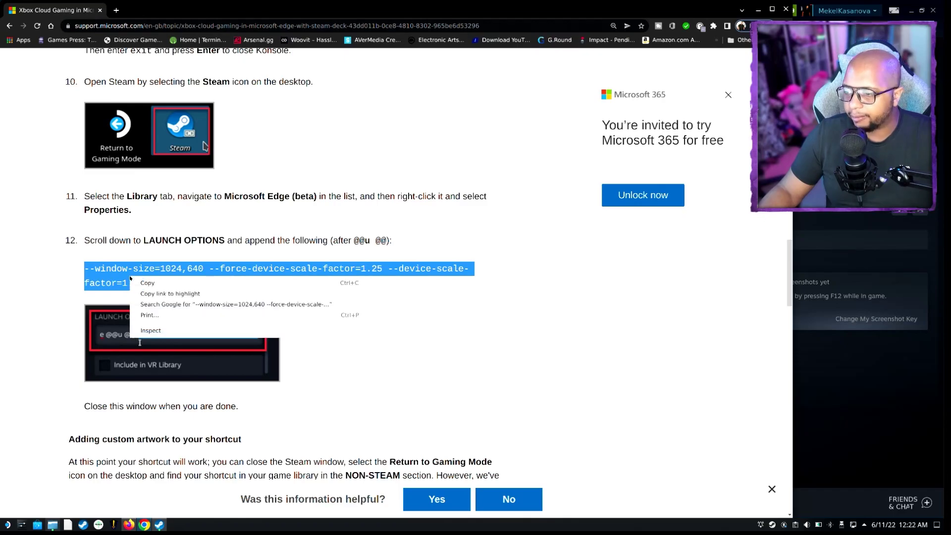
click(141, 283)
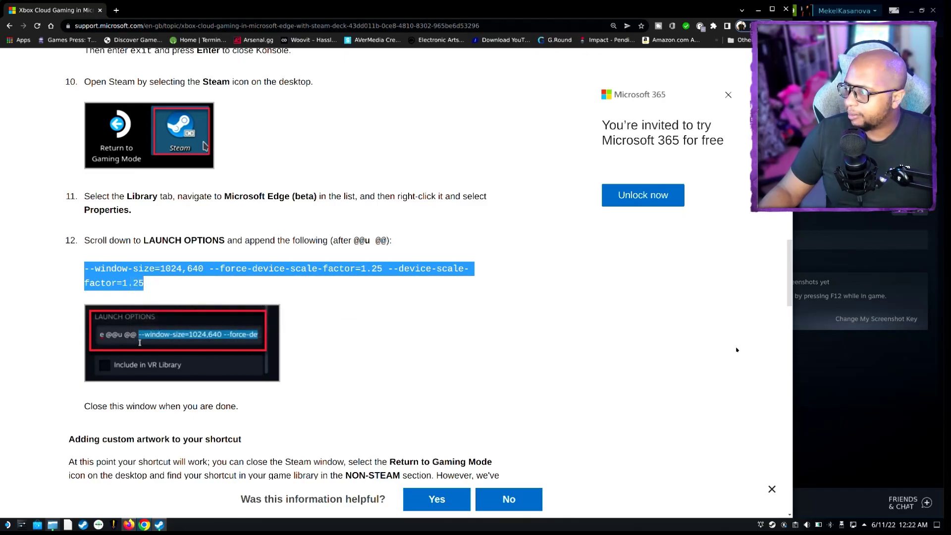
key(alt+Tab)
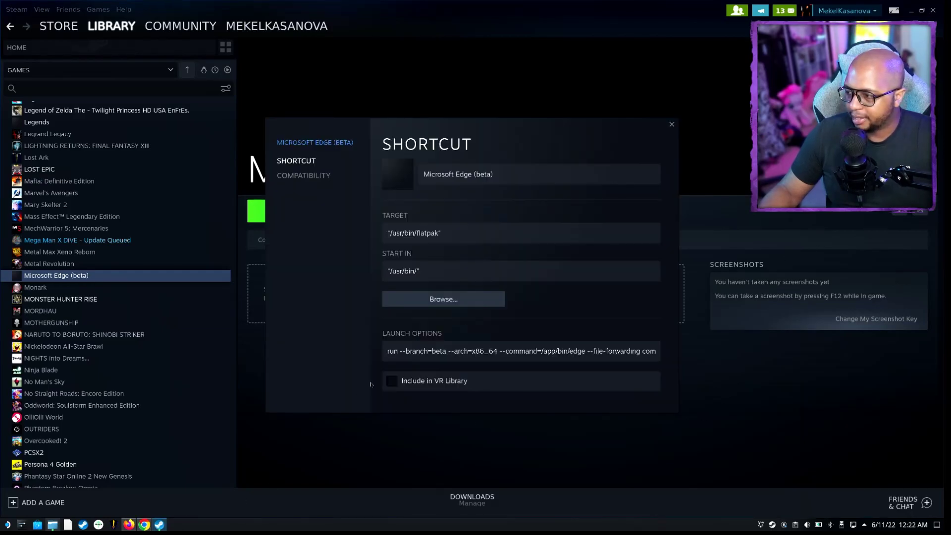
- Append "--window-size=1024,640 --force-device-scale-factor=1.25 --device-scale-factor=1.25" after @@u @@ in the Edge shortcut's launch options, and close its properties
click(410, 353)
key(End)
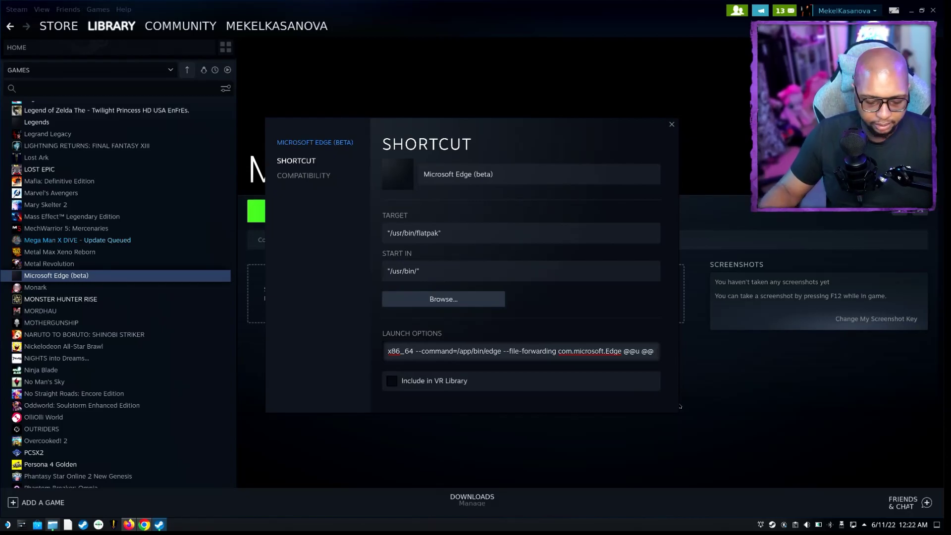
key(ctrl+v)
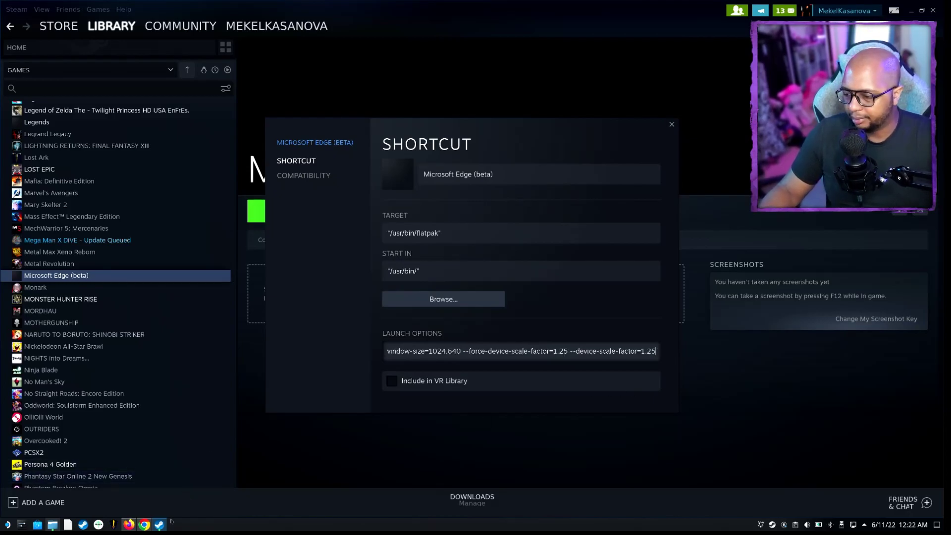
key(Home)
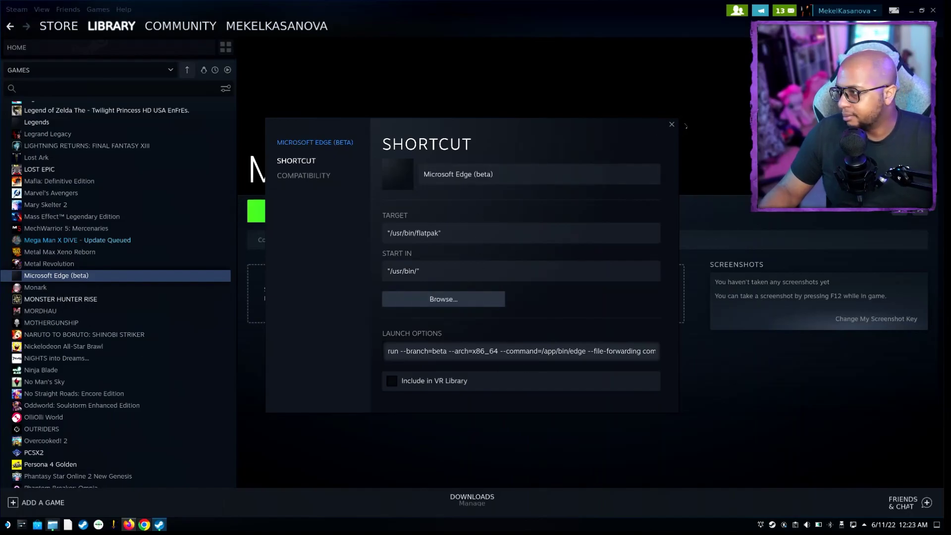
click(672, 125)
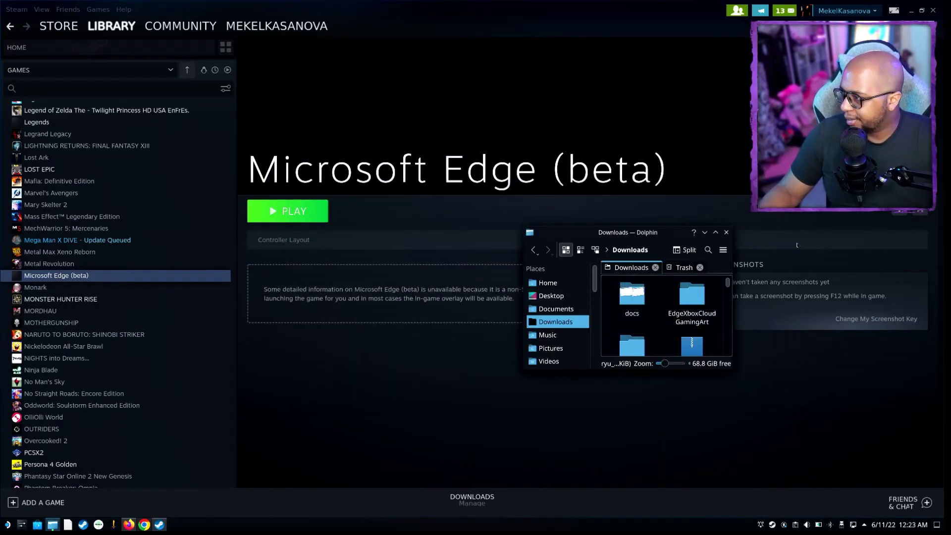
- In Dolphin, open the Xbox Cloud Gaming folder inside EdgeXboxCloudGamingArt, and enlarge and reposition the window to show all artwork files
click(692, 296)
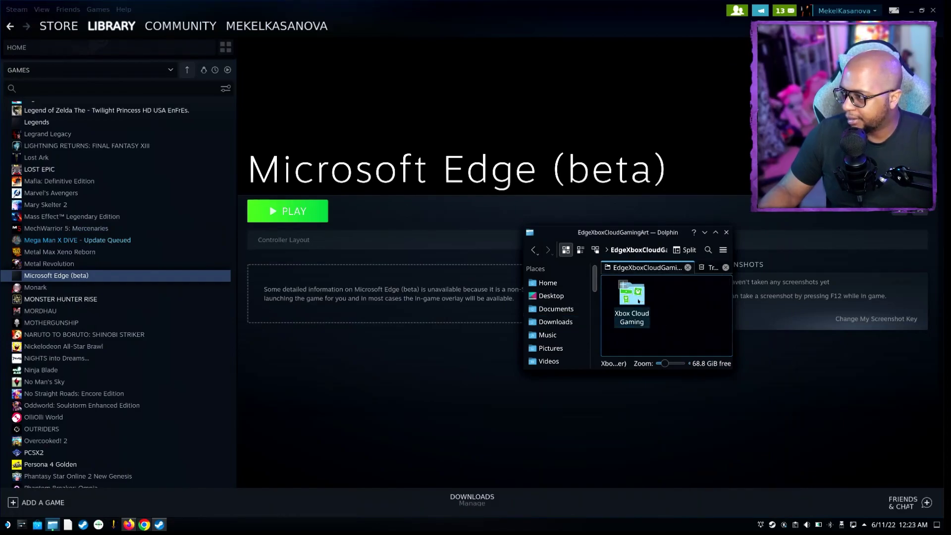
click(639, 300)
drag(620, 233, 237, 180)
drag(351, 321, 441, 452)
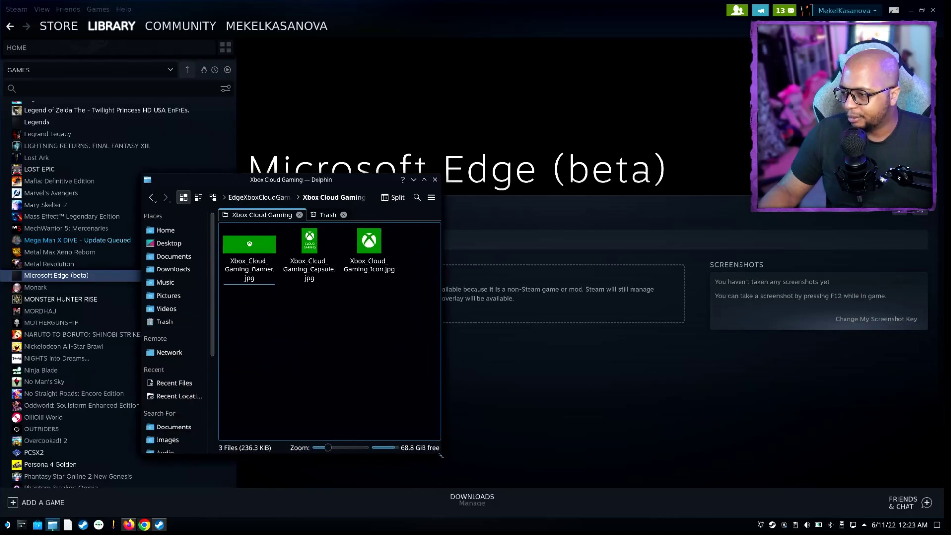
drag(290, 180, 178, 187)
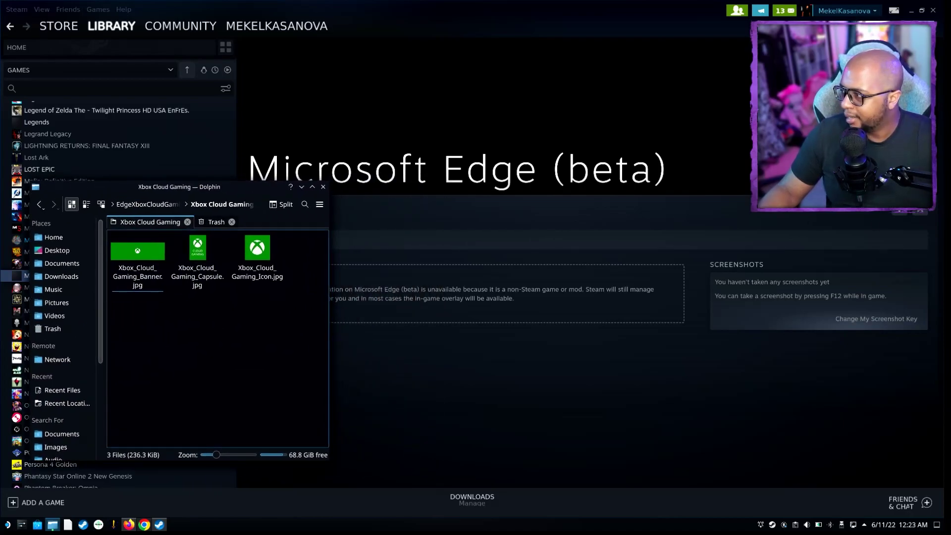
- Switch back to Steam, open the properties of Microsoft Edge (beta), and start choosing a custom shortcut icon
click(565, 269)
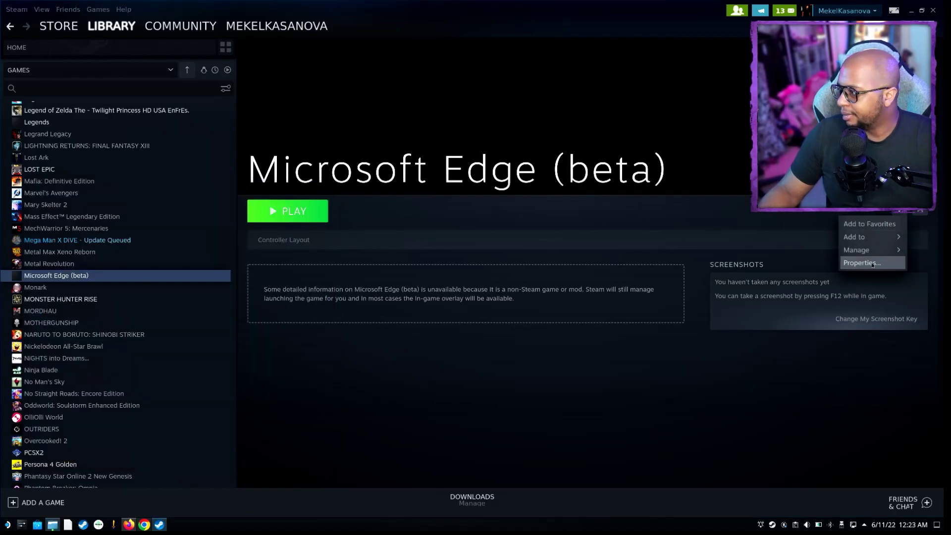
click(873, 264)
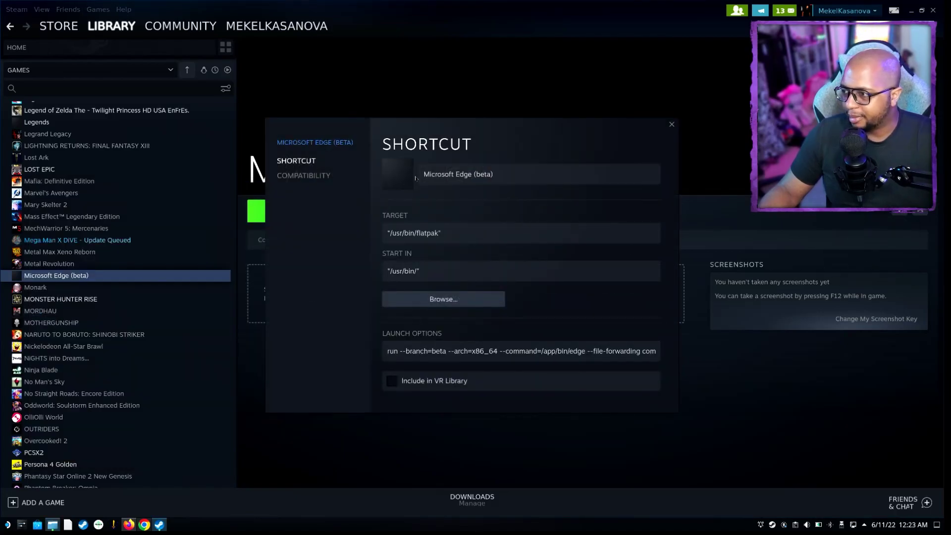
click(389, 179)
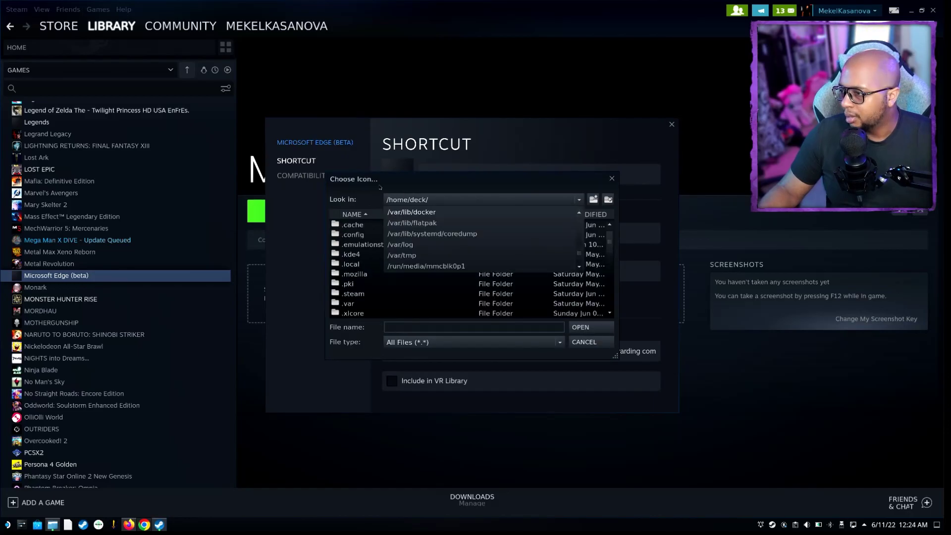
- Browse from the home folder to Downloads/EdgeXboxCloudGamingArt/Xbox Cloud Gaming in the icon chooser
click(388, 190)
scroll(381, 254, down, 3)
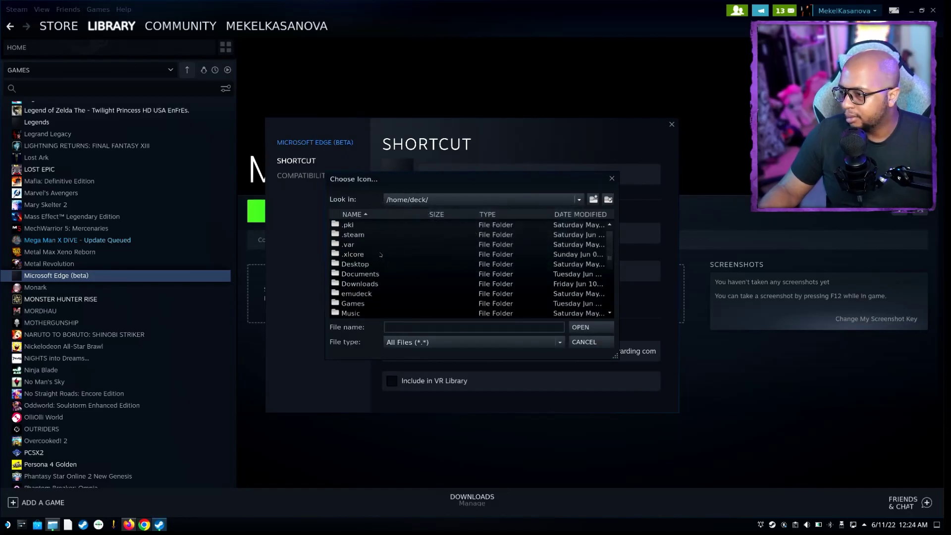
click(375, 284)
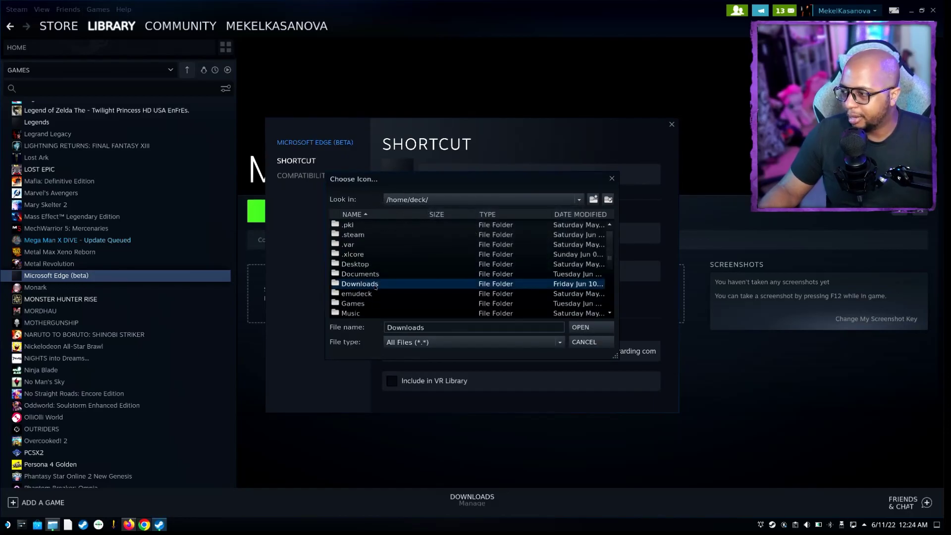
double_click(376, 285)
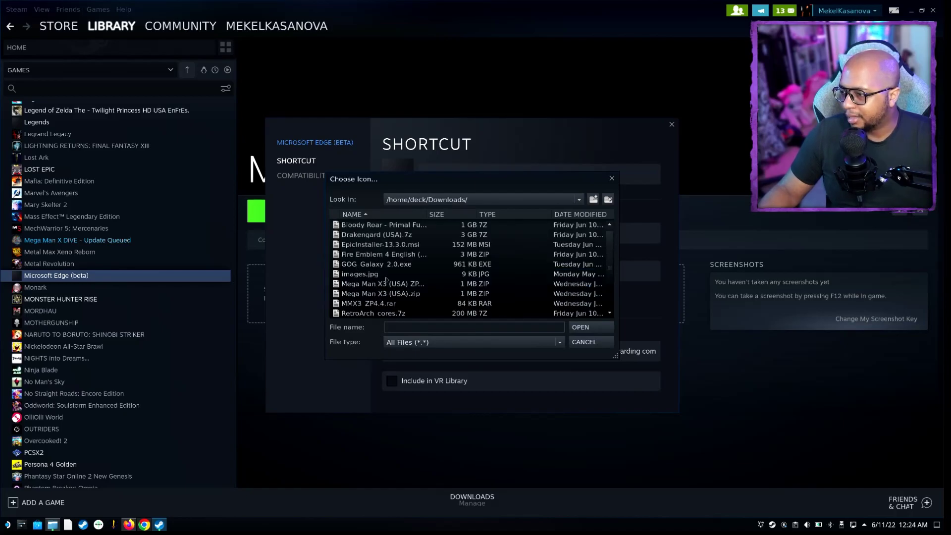
scroll(385, 280, down, 2)
scroll(385, 280, up, 3)
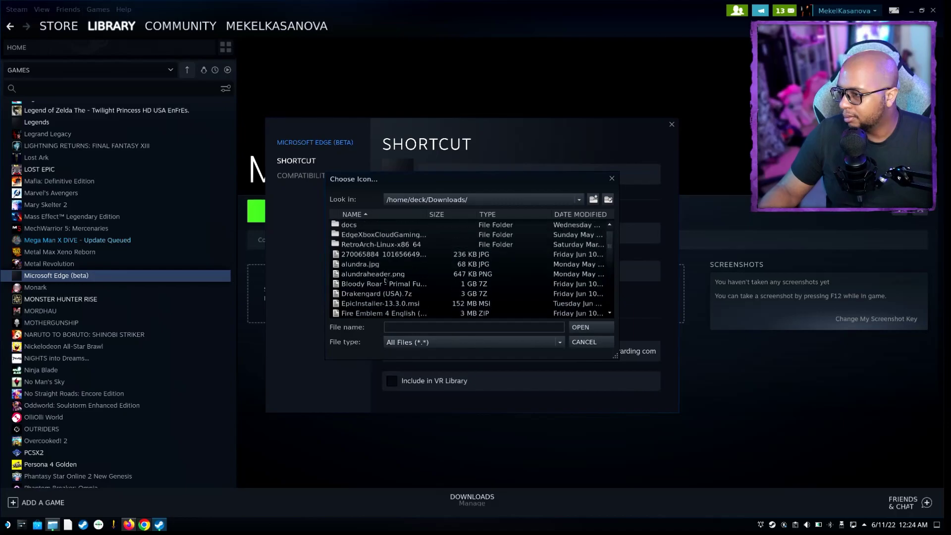
double_click(369, 235)
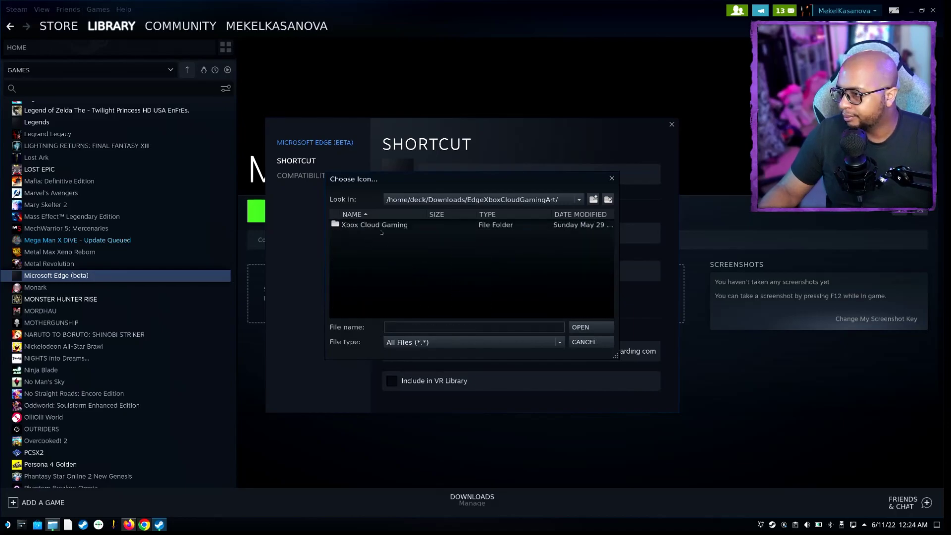
double_click(382, 225)
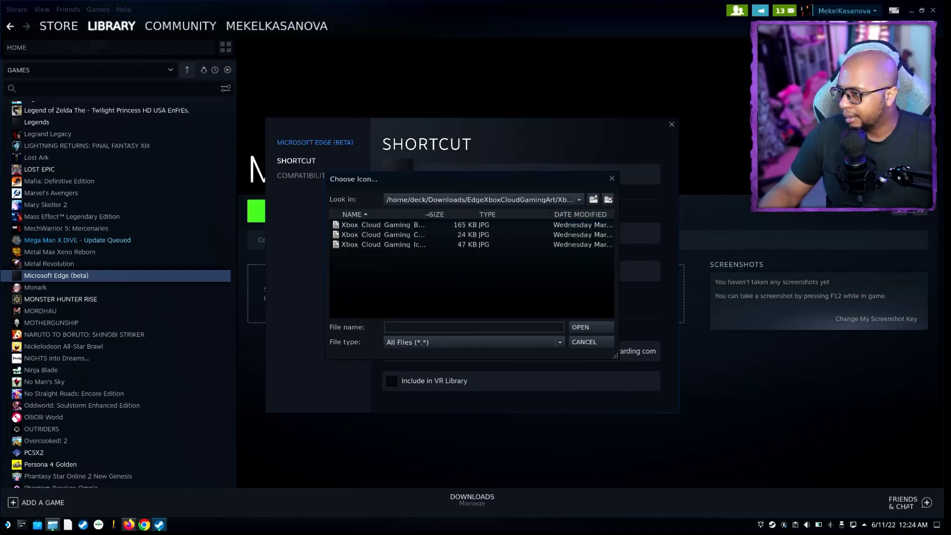
- Widen the name column, set Xbox_Cloud_Gaming_Icon.jpg as the shortcut's icon, and close the properties
drag(426, 214, 529, 215)
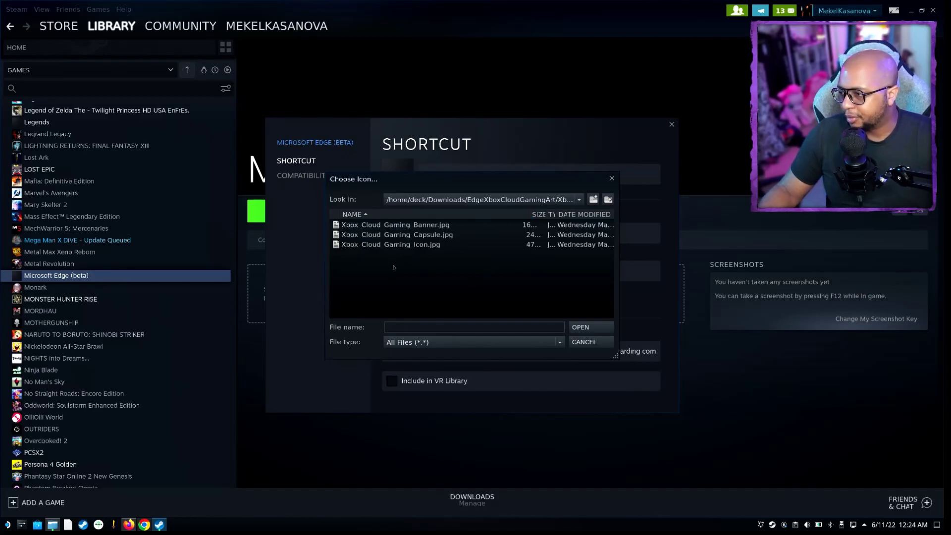
click(375, 237)
click(384, 246)
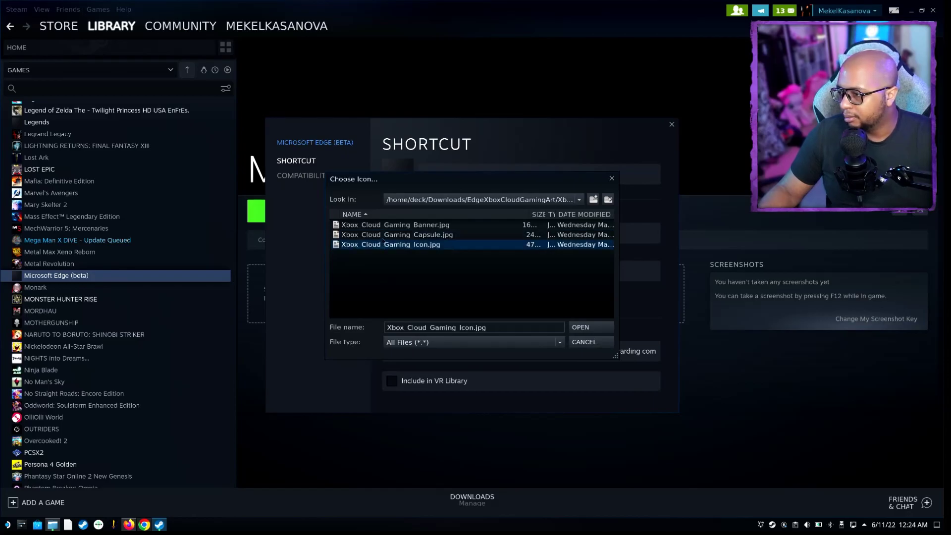
double_click(384, 243)
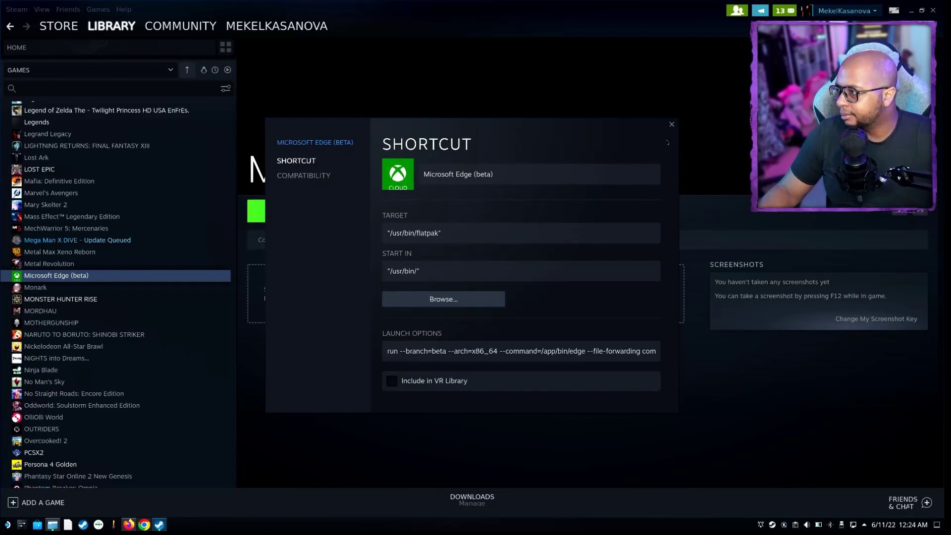
click(672, 125)
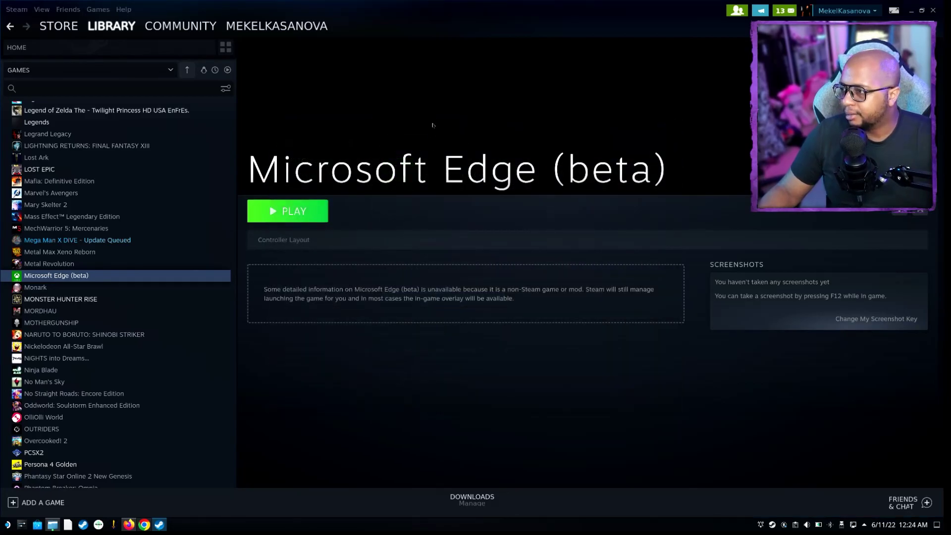
- Start setting a custom background for Microsoft Edge (beta), and browse to /home/deck/Downloads/EdgeXboxCloudGamingArt/Xbox Cloud Gaming
right_click(433, 122)
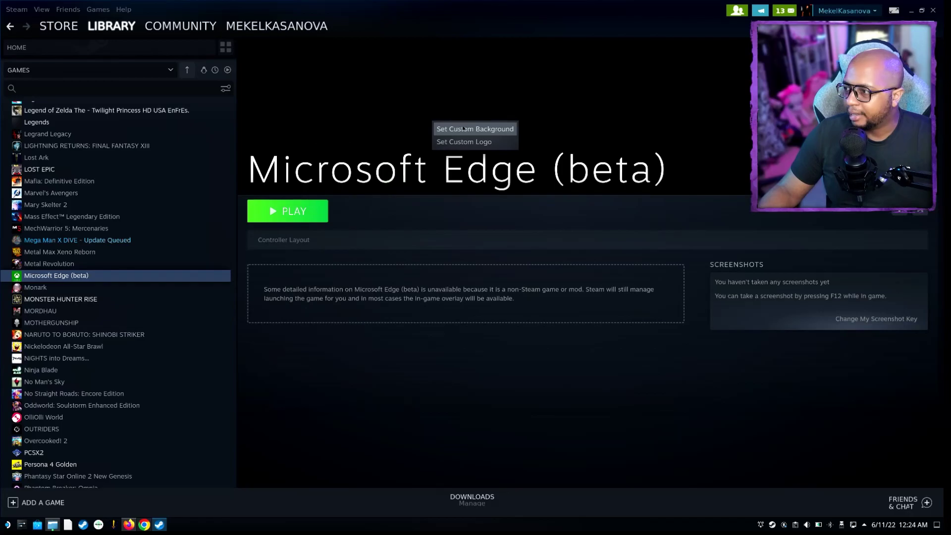
click(497, 130)
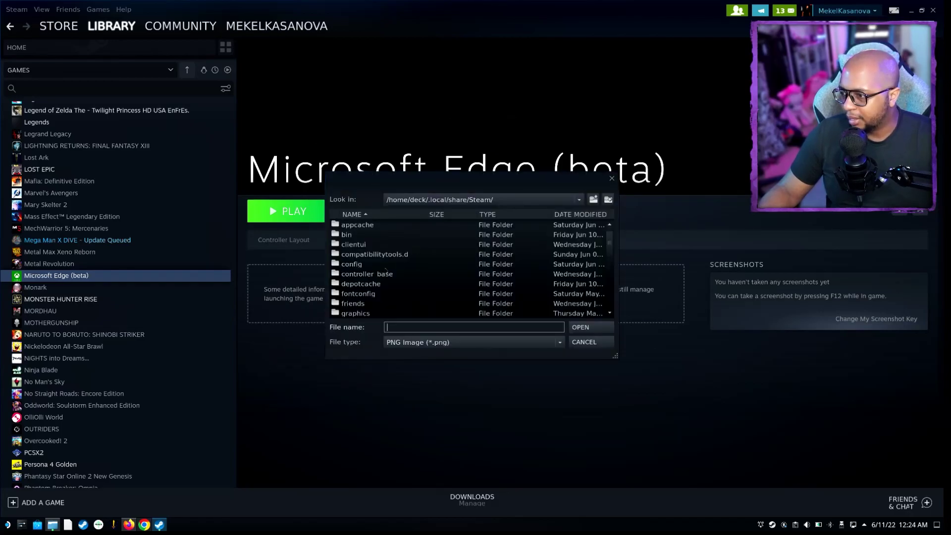
scroll(386, 270, down, 5)
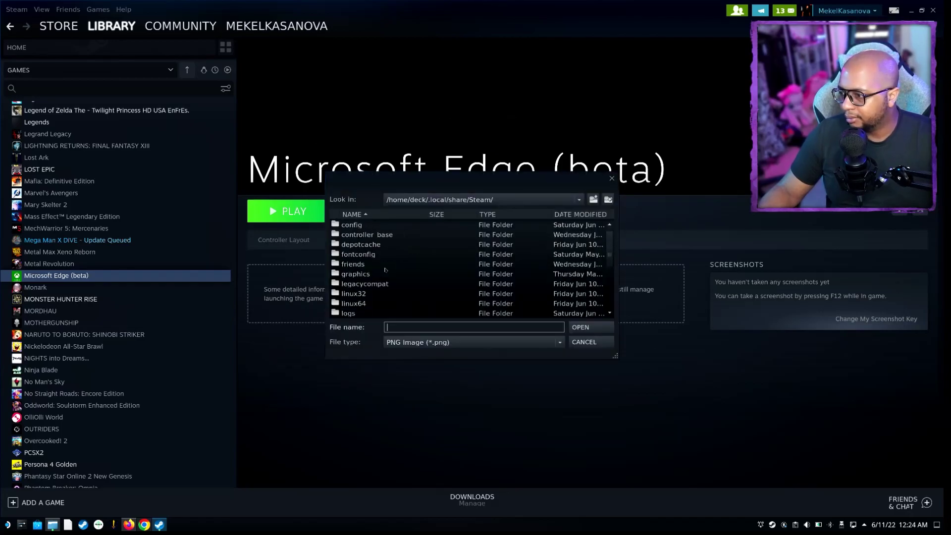
click(579, 200)
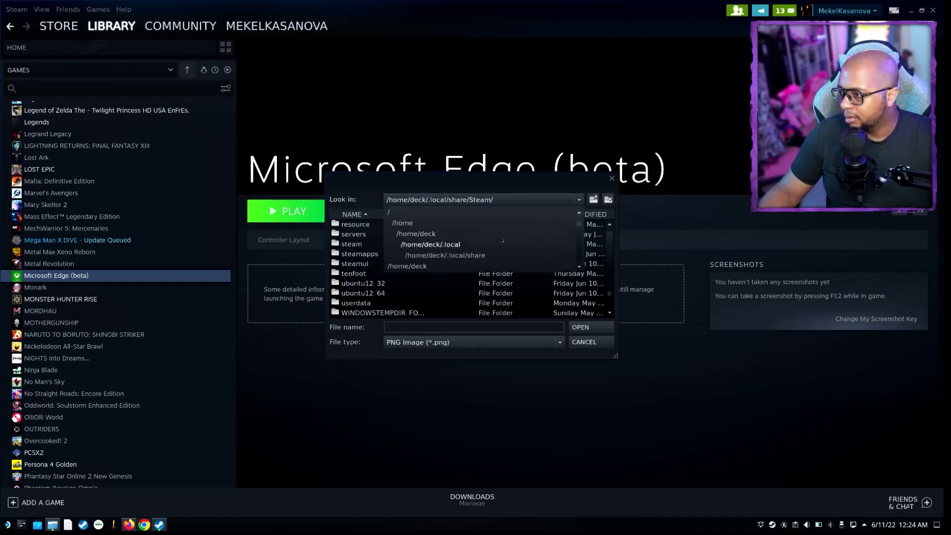
click(422, 234)
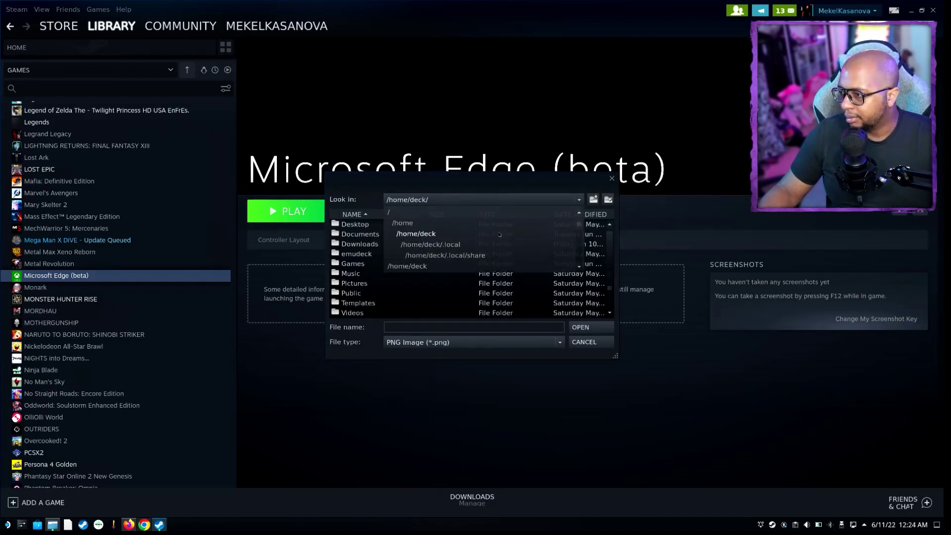
double_click(372, 244)
double_click(364, 235)
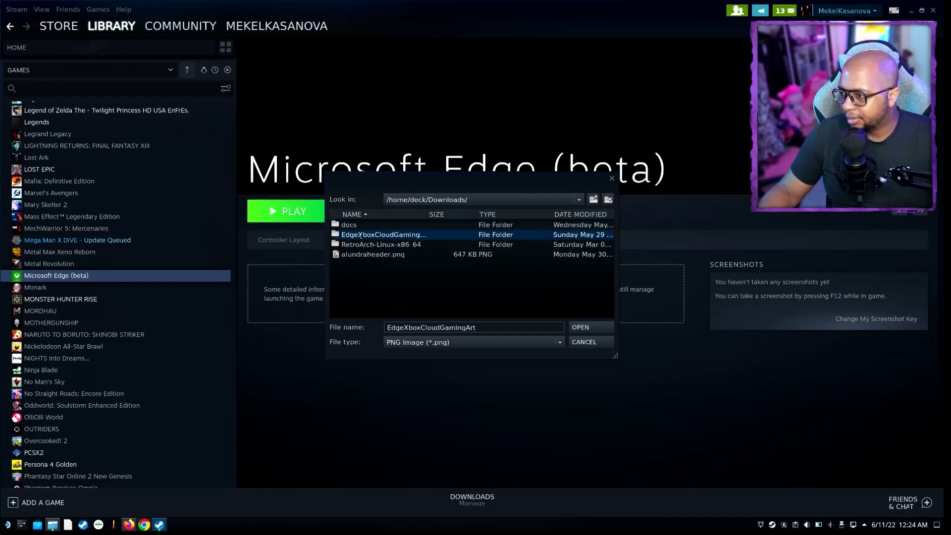
double_click(364, 225)
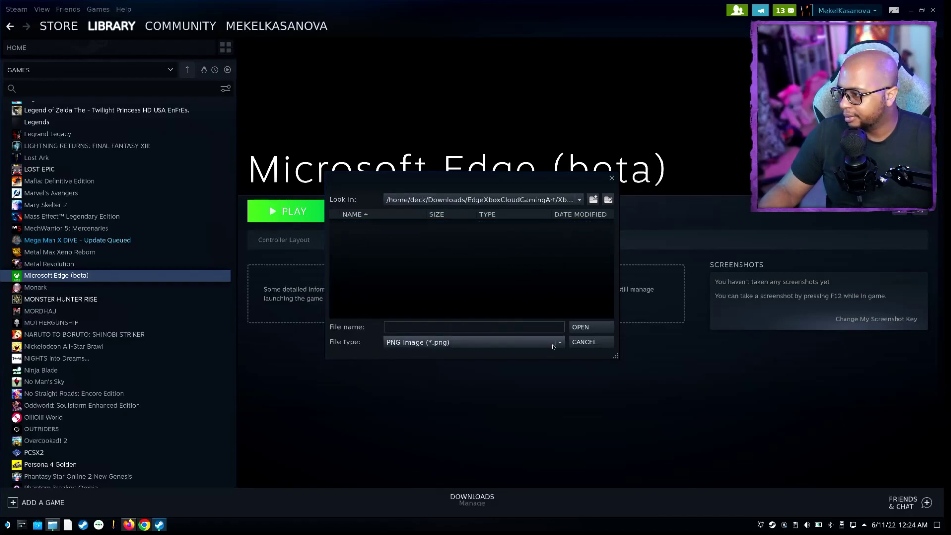
- Switch the file type filter to All files and set Xbox_Cloud_Gaming_Banner.jpg as the custom background
click(507, 342)
click(506, 355)
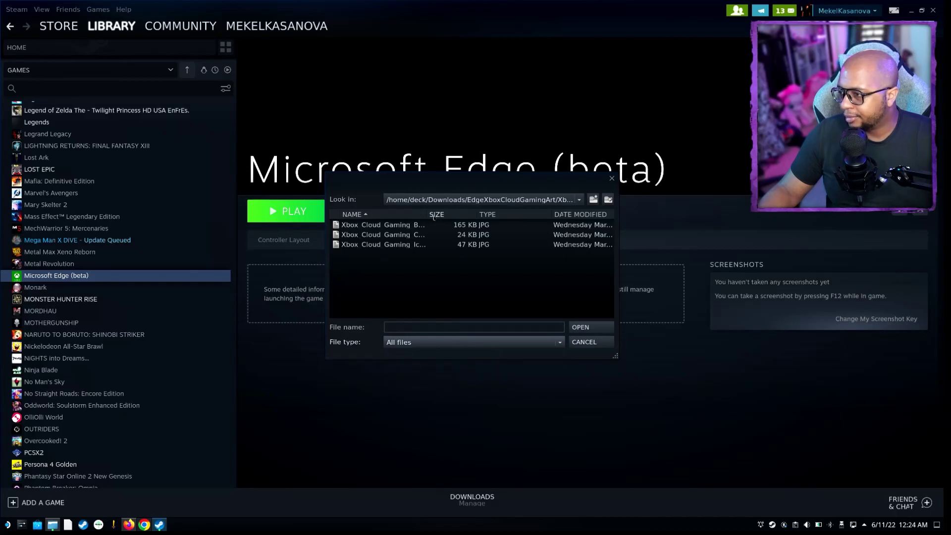
double_click(475, 225)
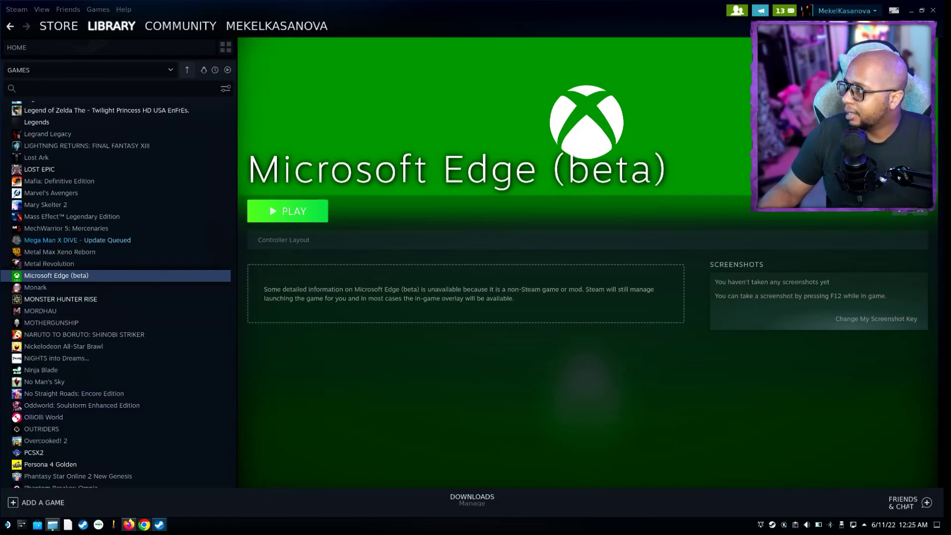
- Close the Steam window, minimize Dolphin, and return the Steam Deck to Gaming Mode from the desktop
key(alt+F4)
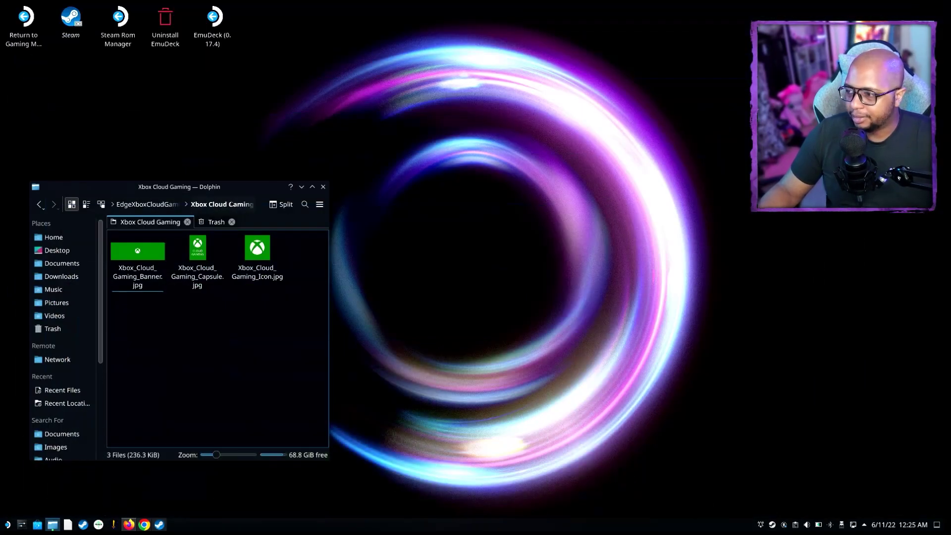
click(301, 188)
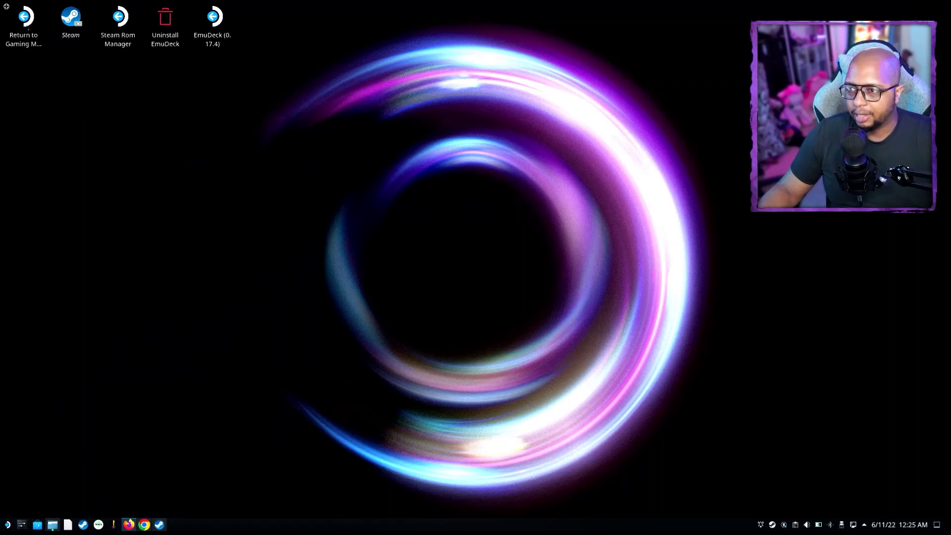
double_click(26, 23)
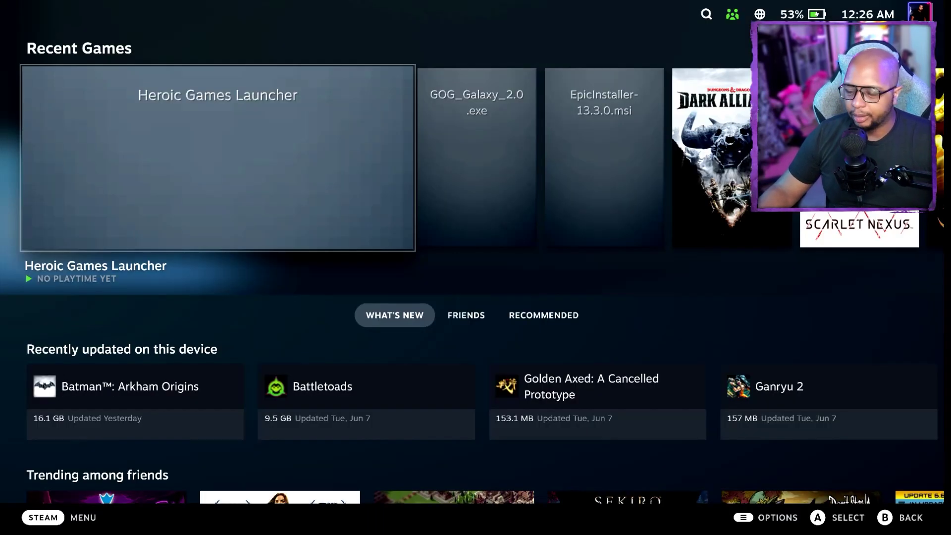
- Open the library in Gaming Mode and launch the Xbox Cloud Gaming (Beta) shortcut
scroll(571, 193, down, 5)
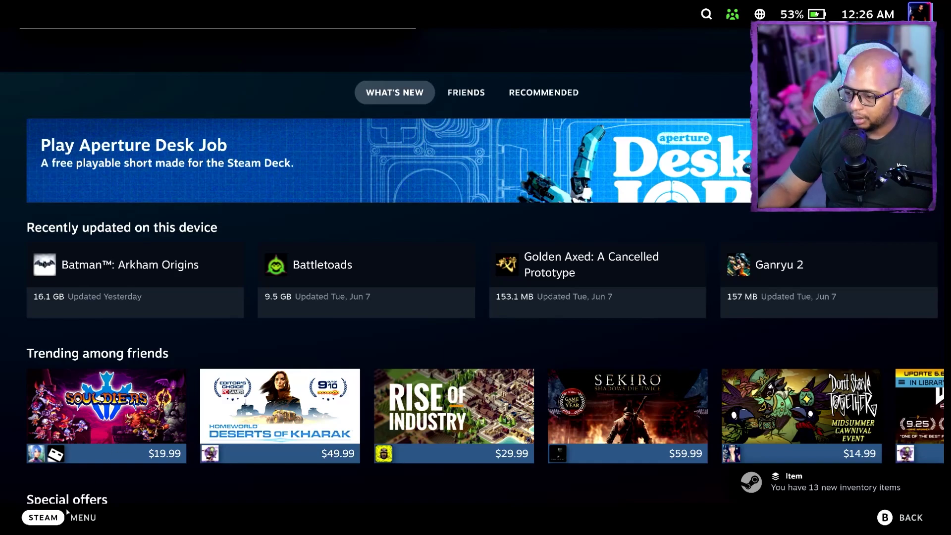
click(50, 520)
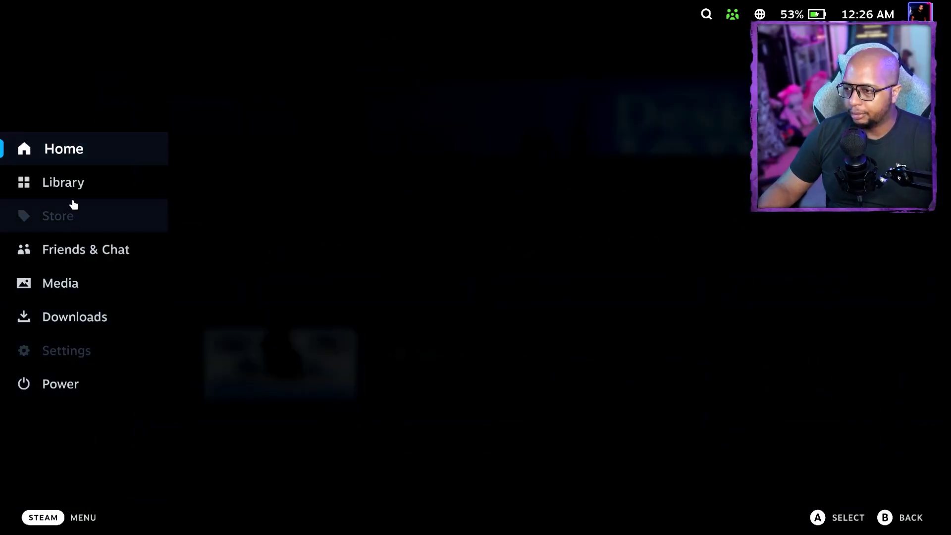
click(77, 188)
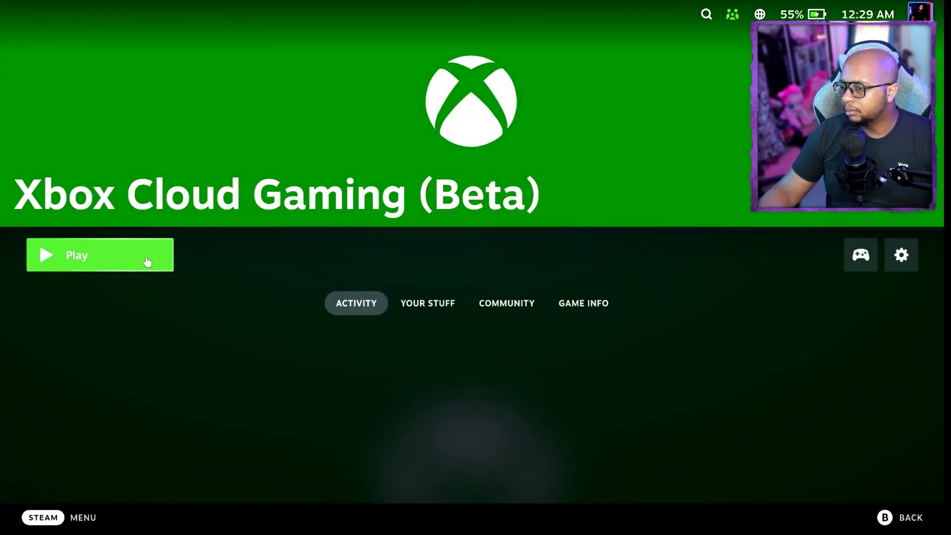
click(147, 263)
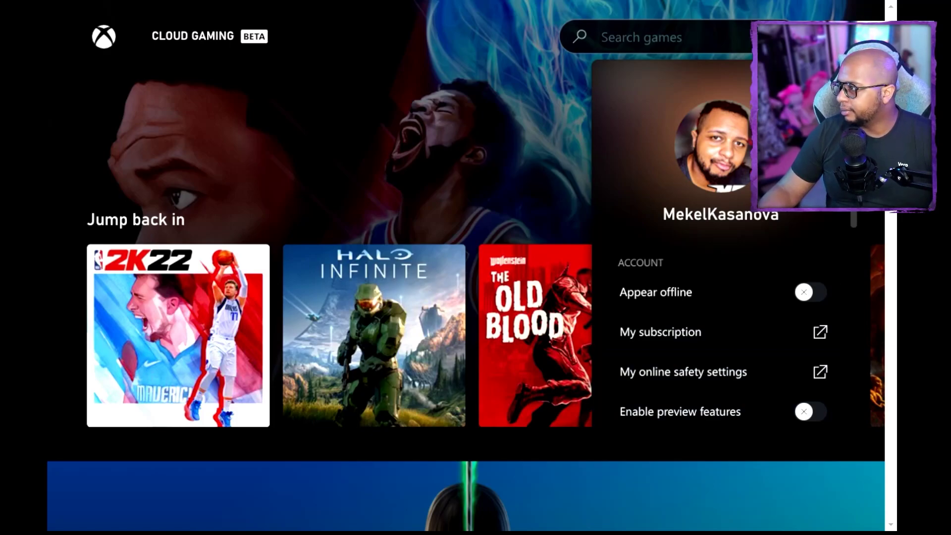
- Dismiss the account panel and look through the Cloud Gaming home page, including the Jump back in games and Fortnite banner
scroll(828, 246, down, 4)
scroll(828, 246, up, 4)
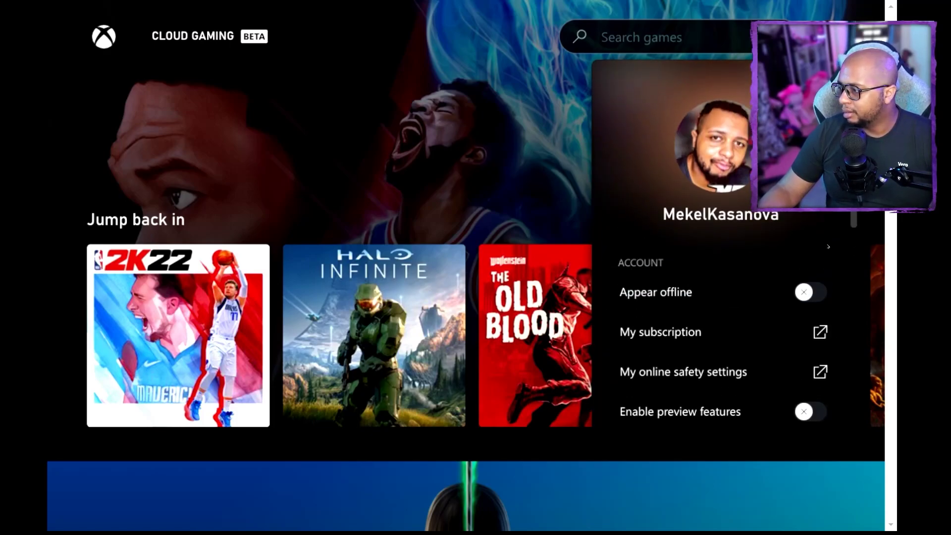
key(Escape)
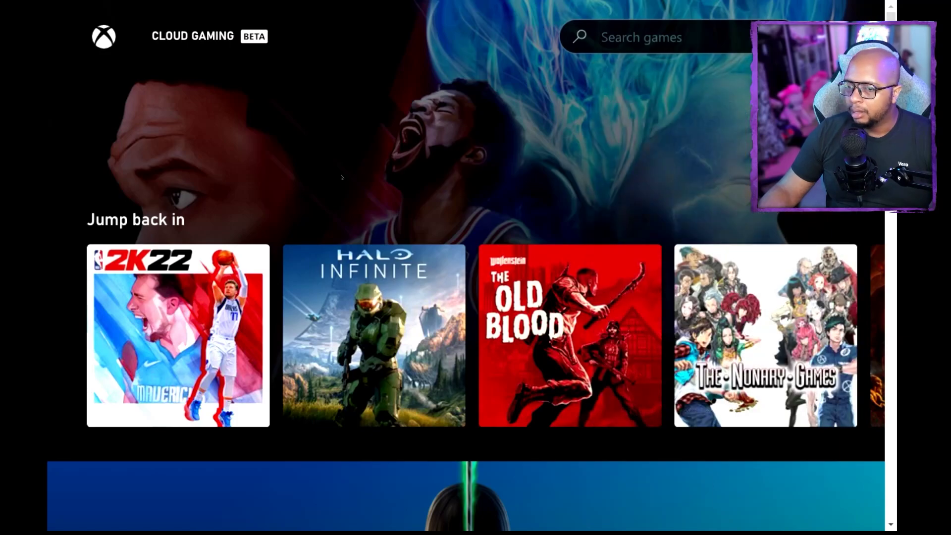
scroll(290, 176, down, 2)
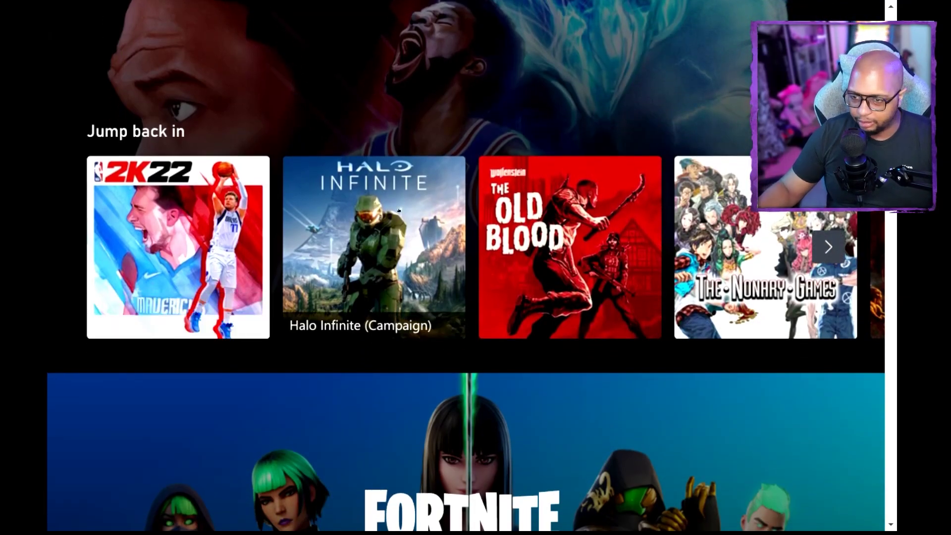
scroll(297, 297, down, 2)
scroll(313, 247, up, 4)
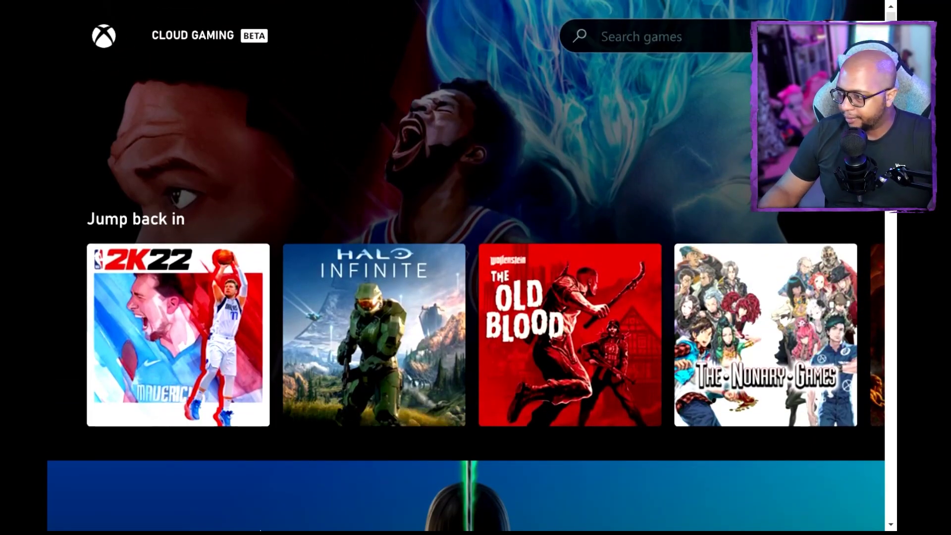
scroll(491, 102, down, 5)
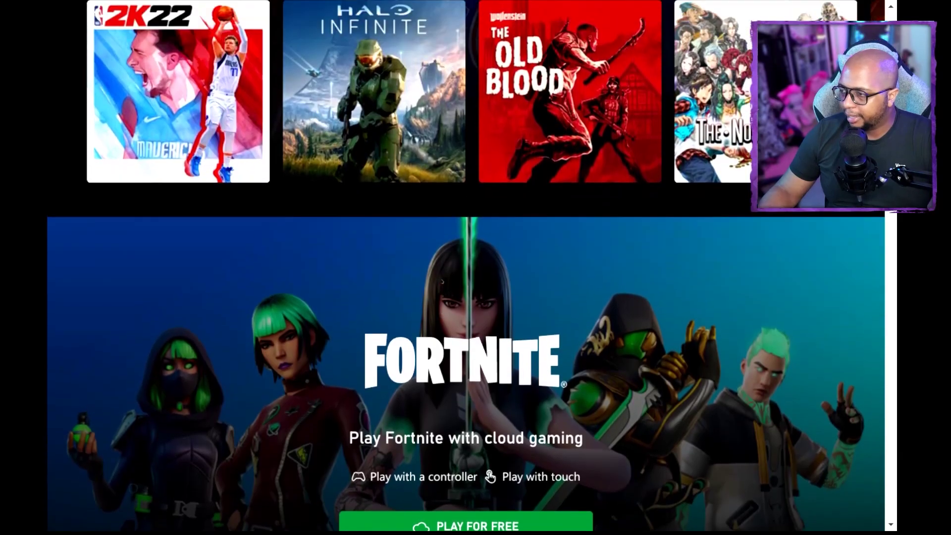
scroll(144, 261, up, 4)
scroll(609, 346, down, 2)
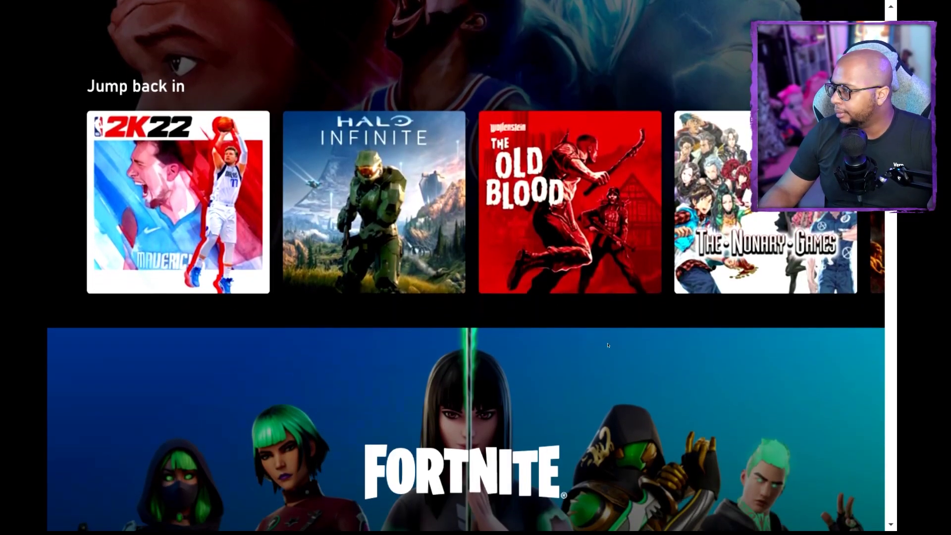
- Launch Halo Infinite from the Jump back in games and proceed past its title screen
scroll(478, 296, down, 7)
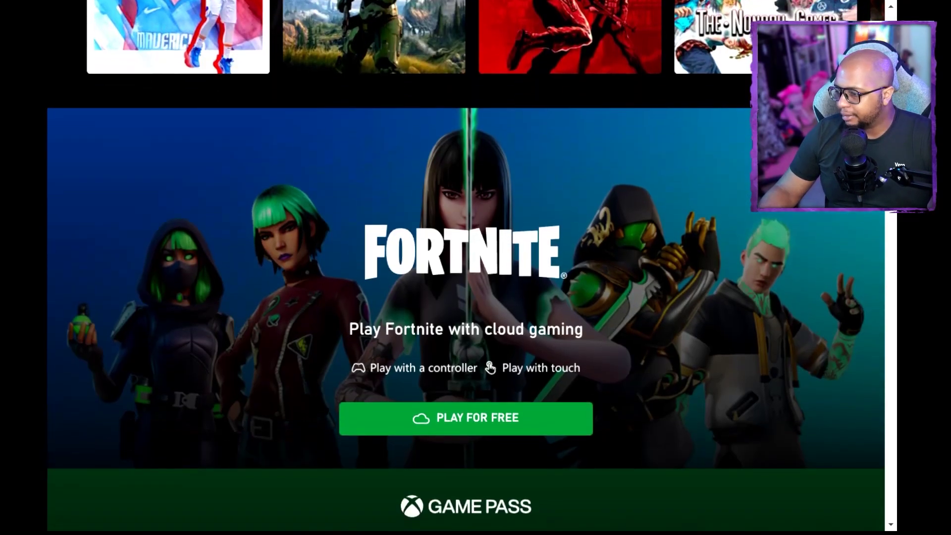
scroll(404, 376, down, 3)
scroll(399, 365, up, 12)
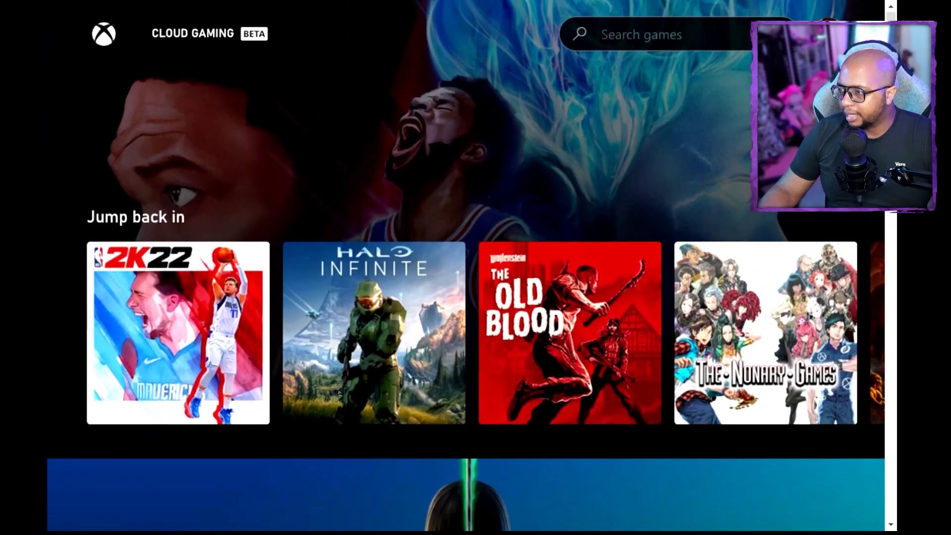
click(396, 357)
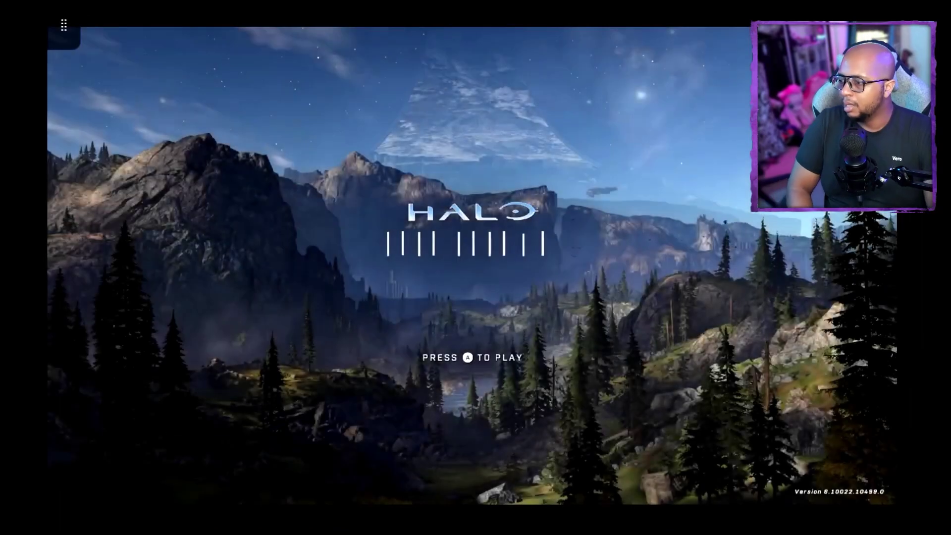
key(Return)
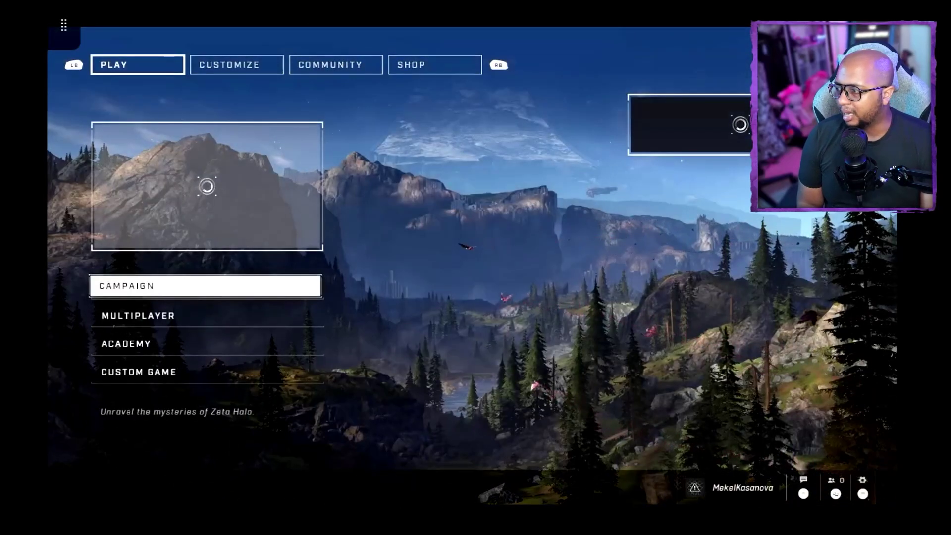
- Open the Campaign mode in Halo Infinite and continue from the last checkpoint
key(Down)
key(Up)
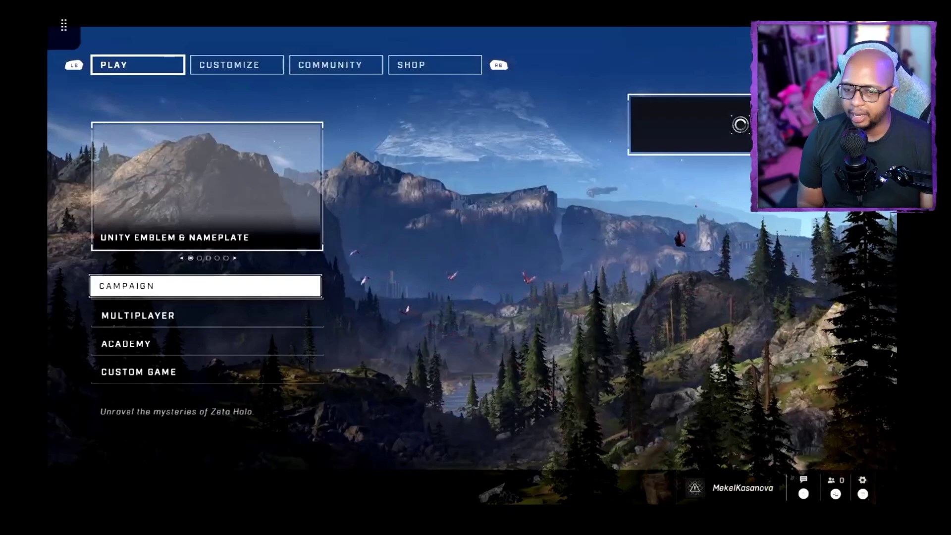
key(Down)
key(Up)
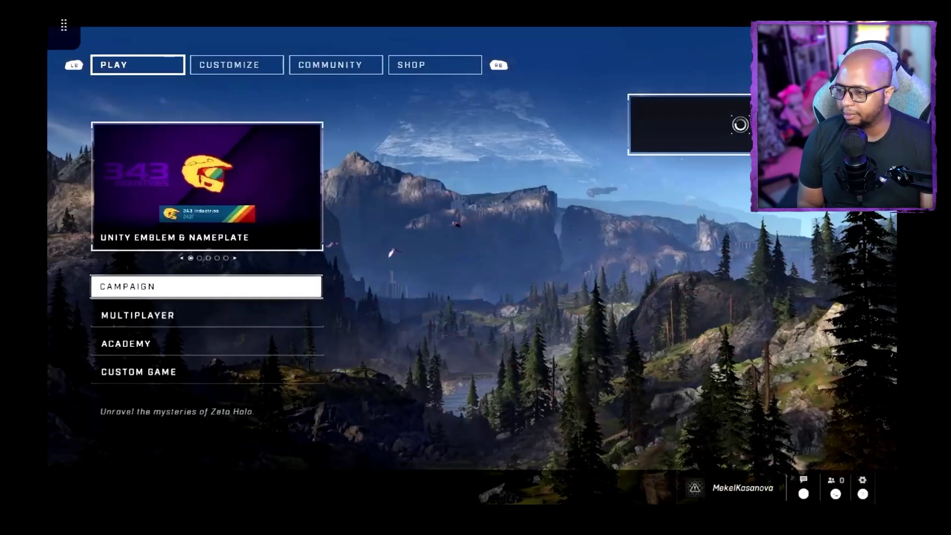
key(Return)
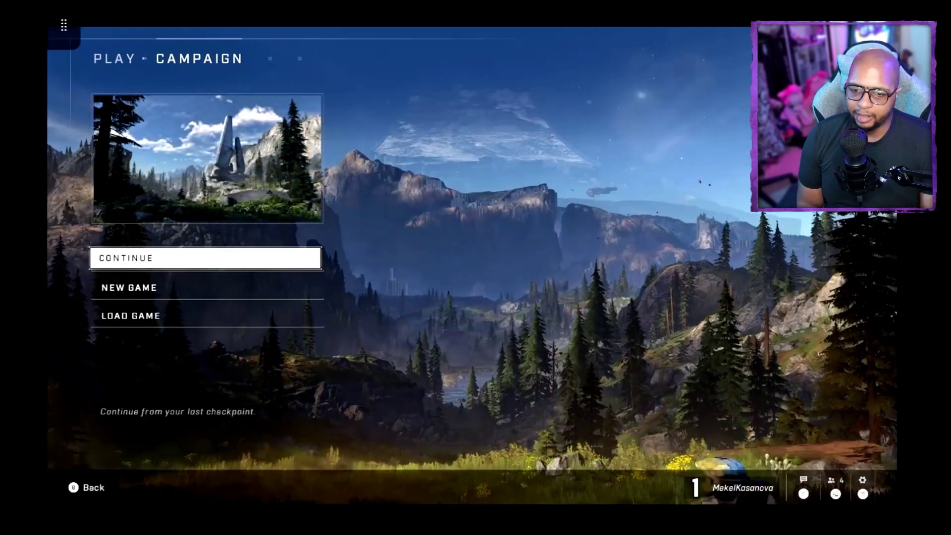
key(Return)
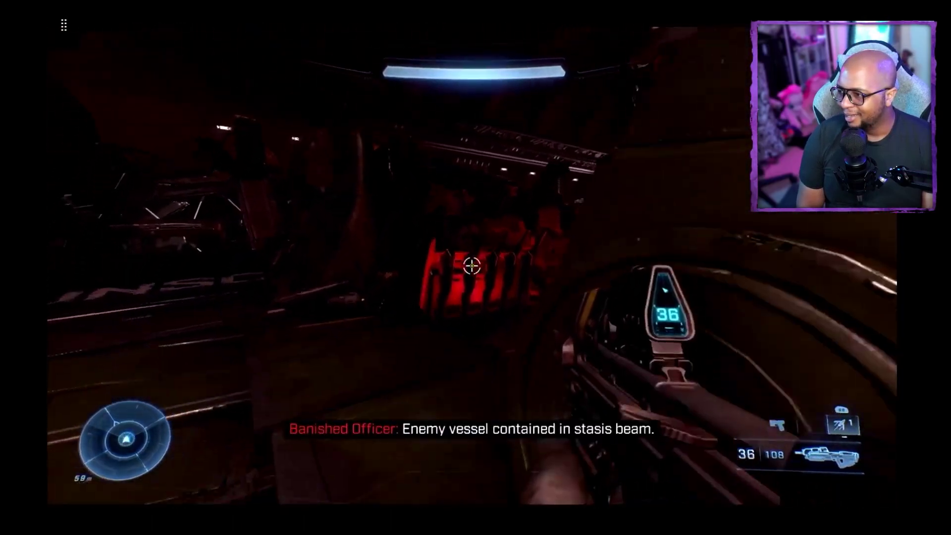
key(super)
key(super)
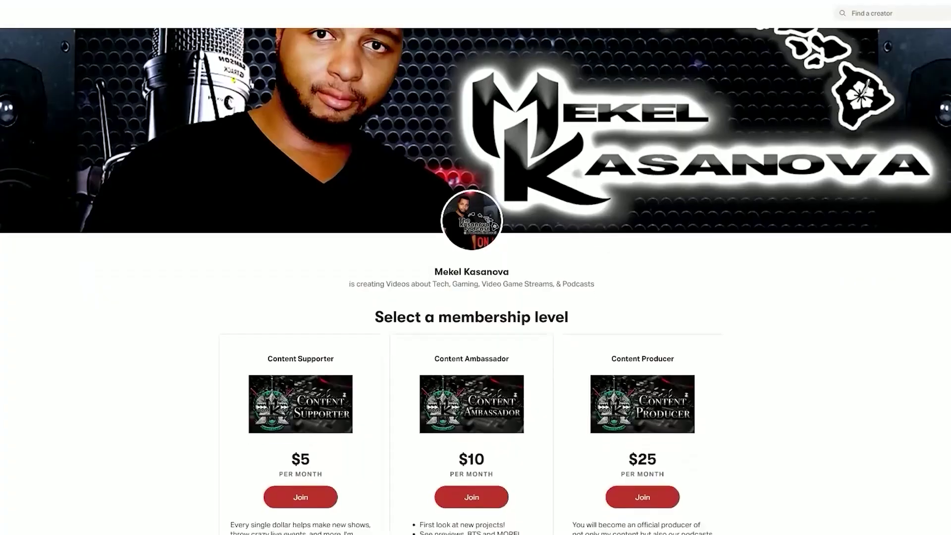
- Look through the creator's Patreon membership levels and perks, and the T-shirt designs in the TeePublic storefront
scroll(475, 267, down, 2)
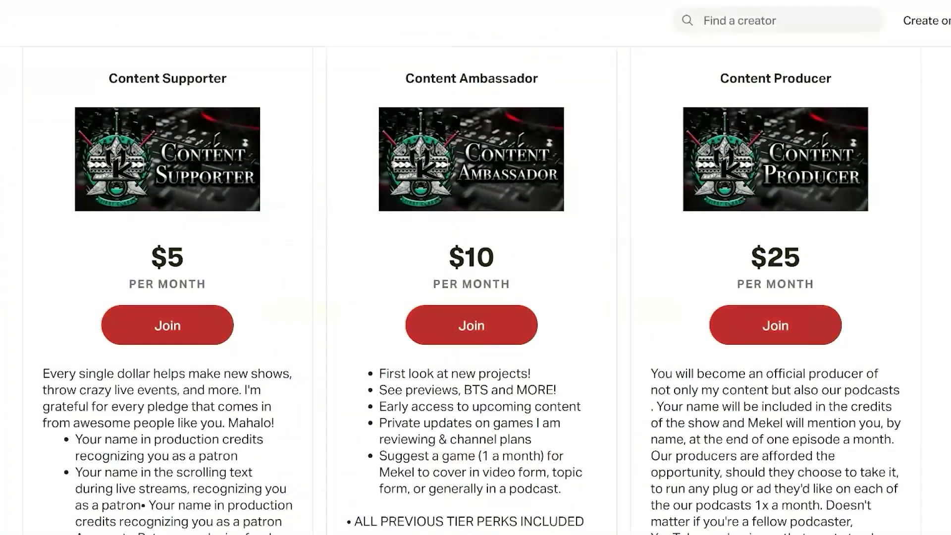
scroll(475, 297, down, 5)
scroll(472, 291, down, 5)
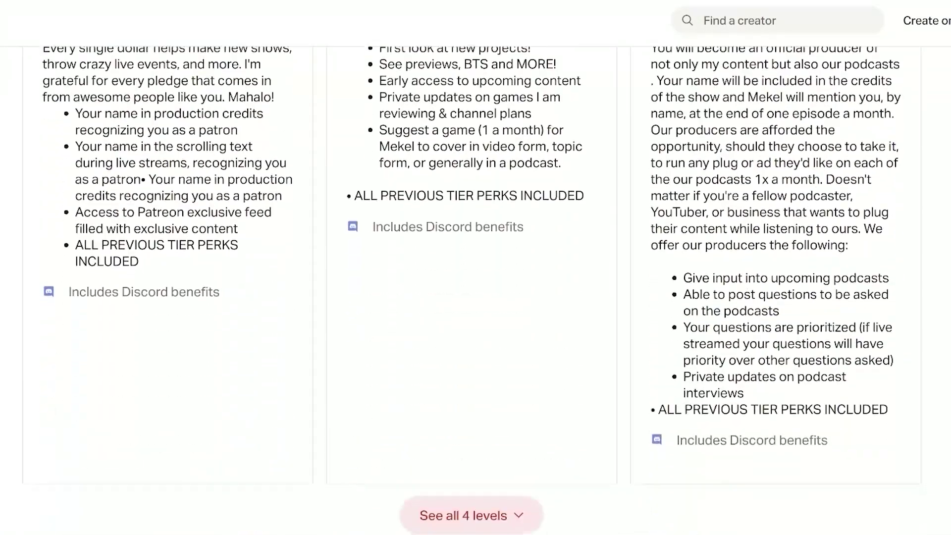
scroll(472, 291, down, 10)
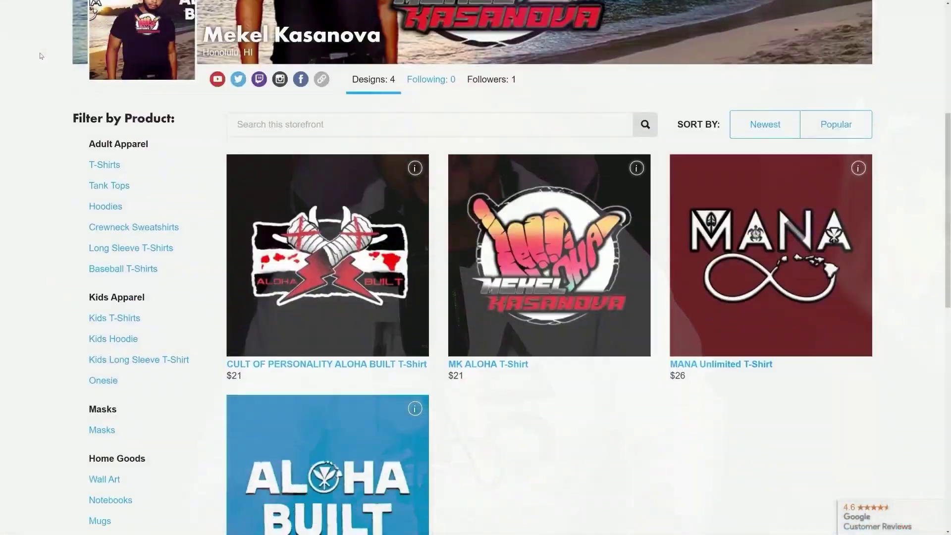
scroll(476, 268, down, 2)
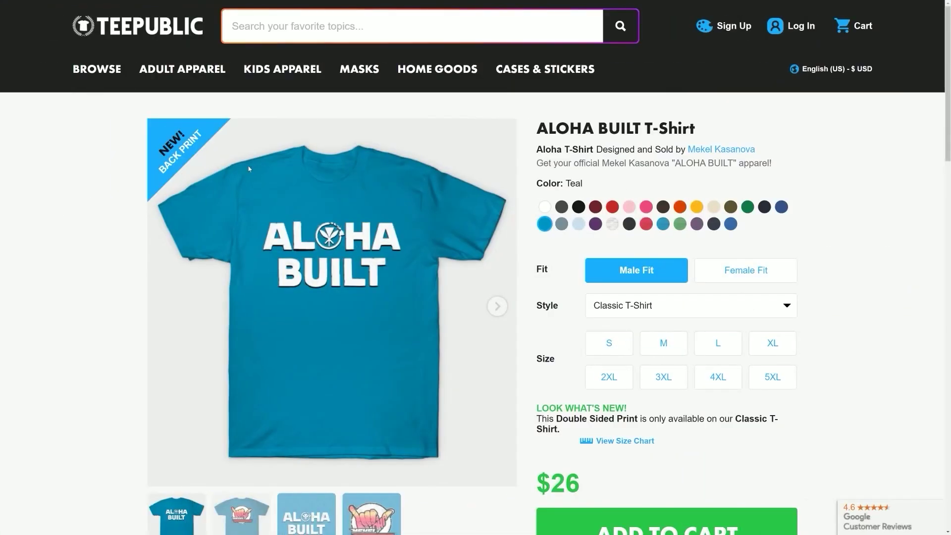